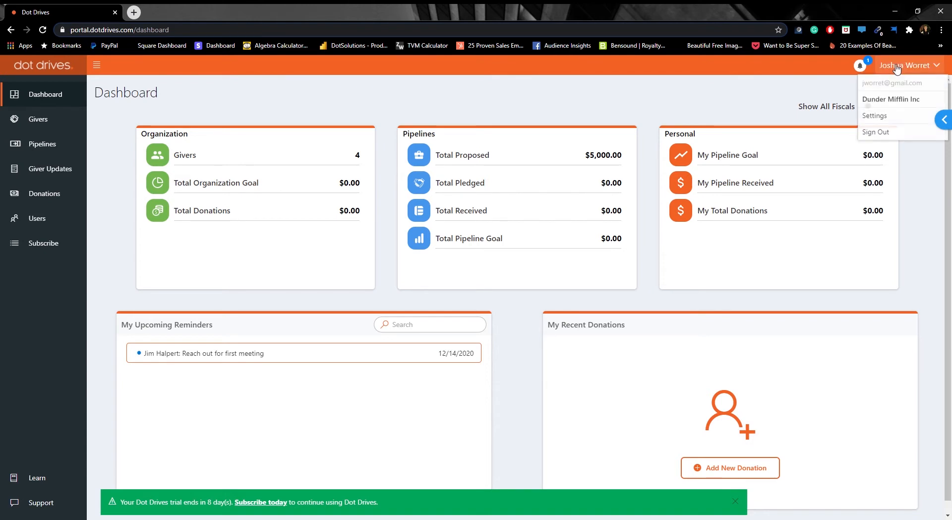
# - Open the user management page from the account settings
pyautogui.click(885, 117)
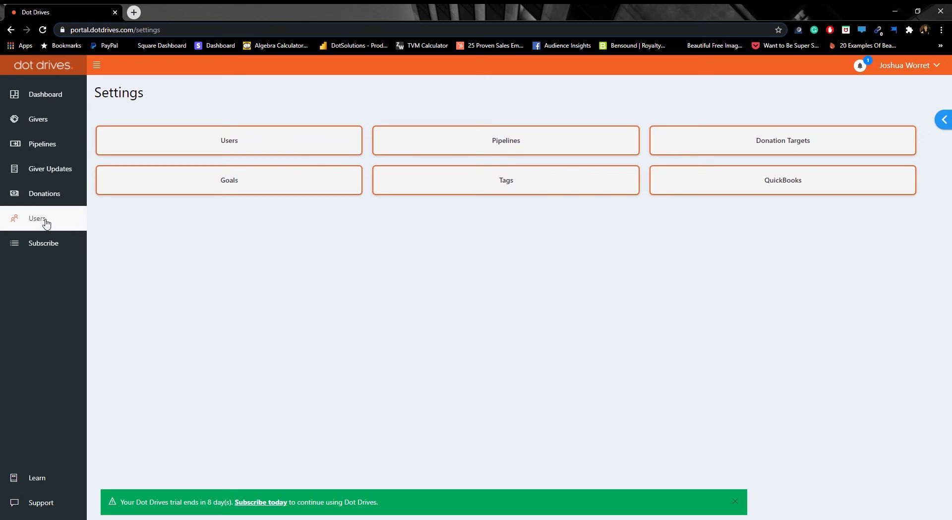
pyautogui.click(259, 145)
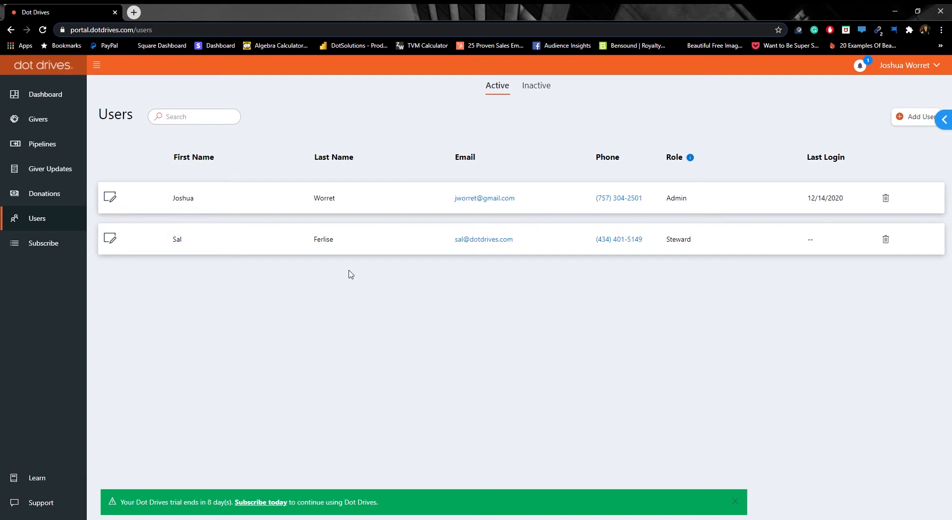
pyautogui.click(918, 122)
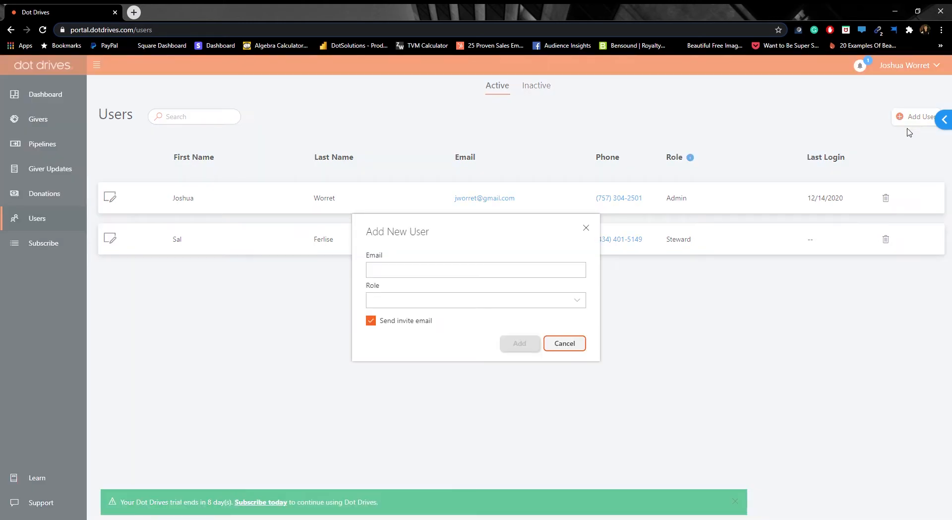
pyautogui.click(460, 277)
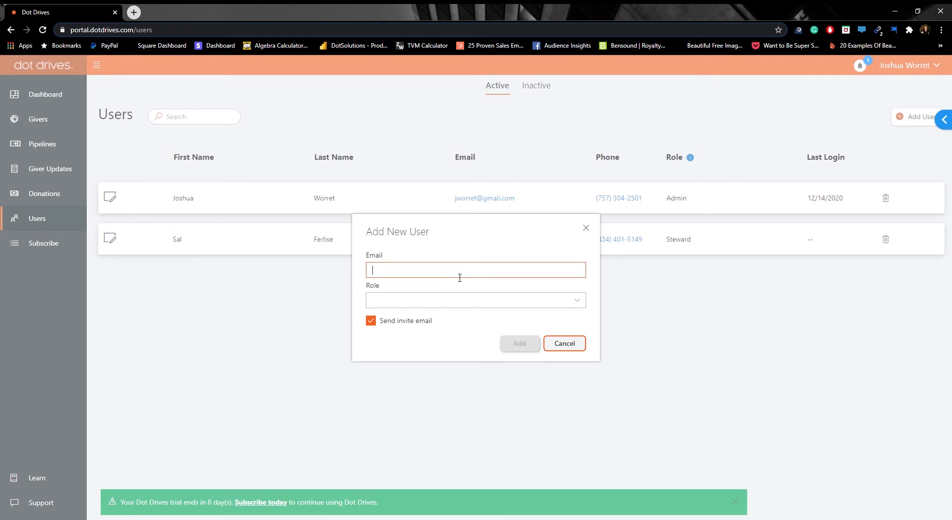
pyautogui.click(452, 302)
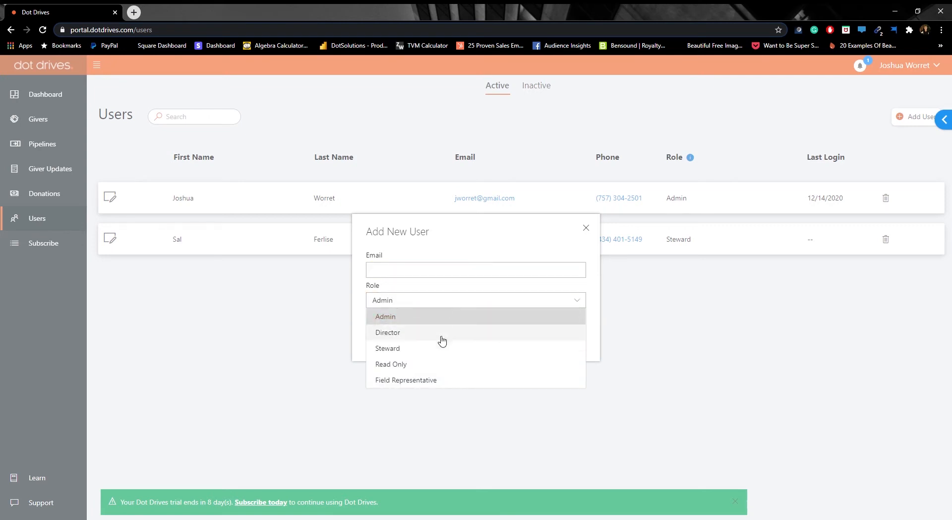
pyautogui.click(418, 311)
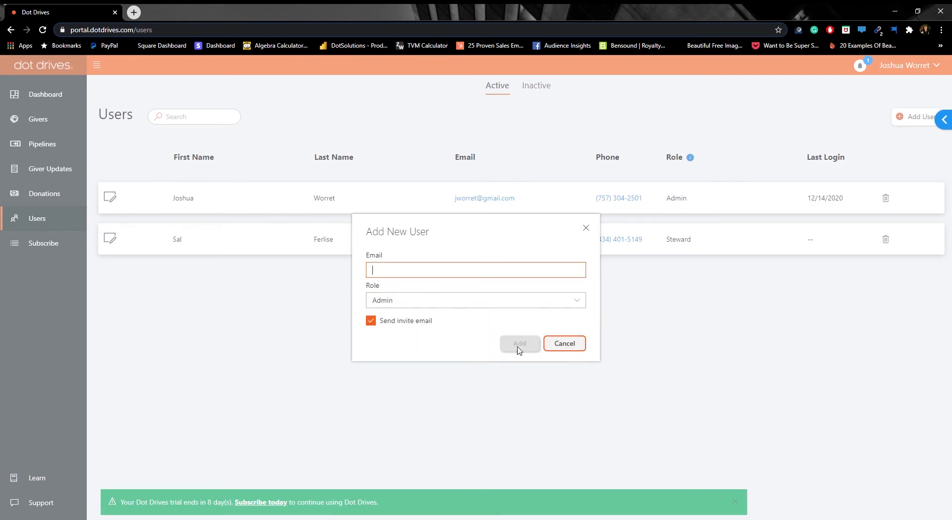
pyautogui.click(587, 230)
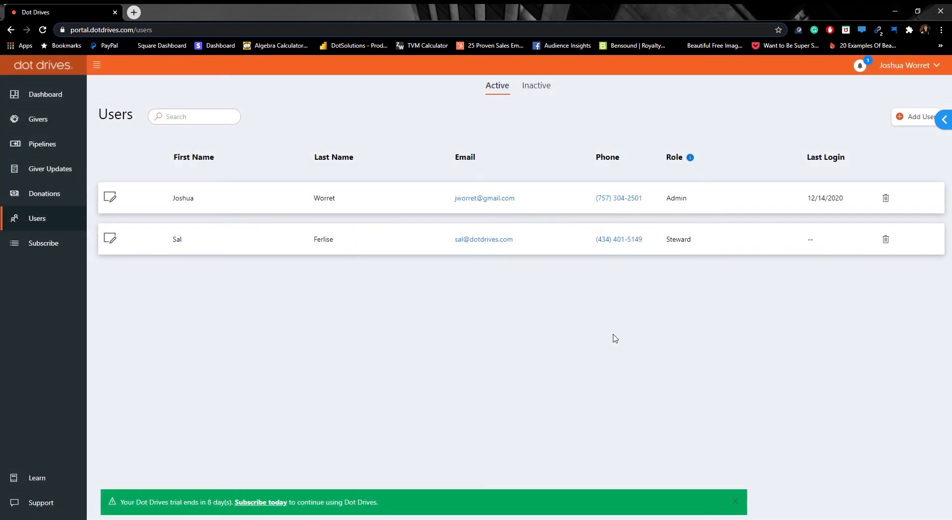
# - Read the access descriptions of the user roles, including Admin, Director, Steward and Field Representative, and close the overview
pyautogui.click(690, 157)
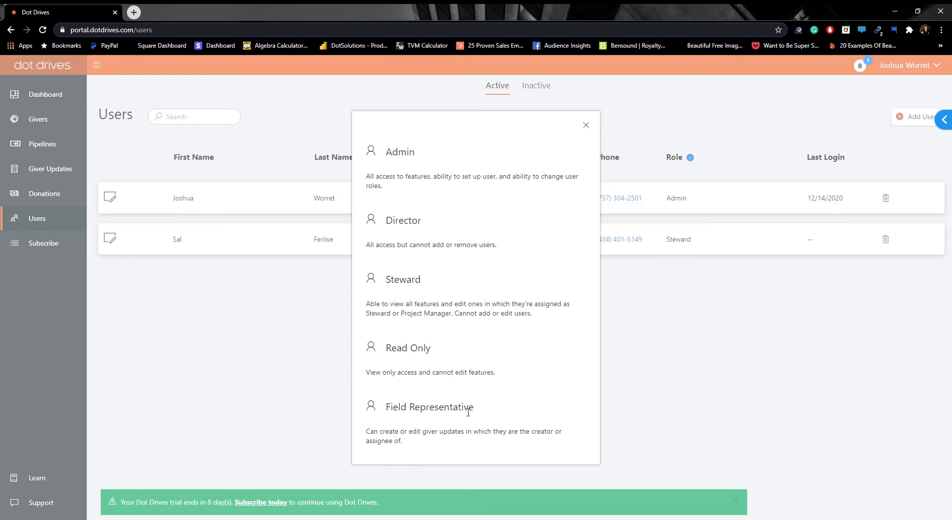
pyautogui.moveTo(384, 151); pyautogui.dragTo(451, 147)
pyautogui.click(464, 153)
pyautogui.moveTo(432, 223); pyautogui.dragTo(386, 222)
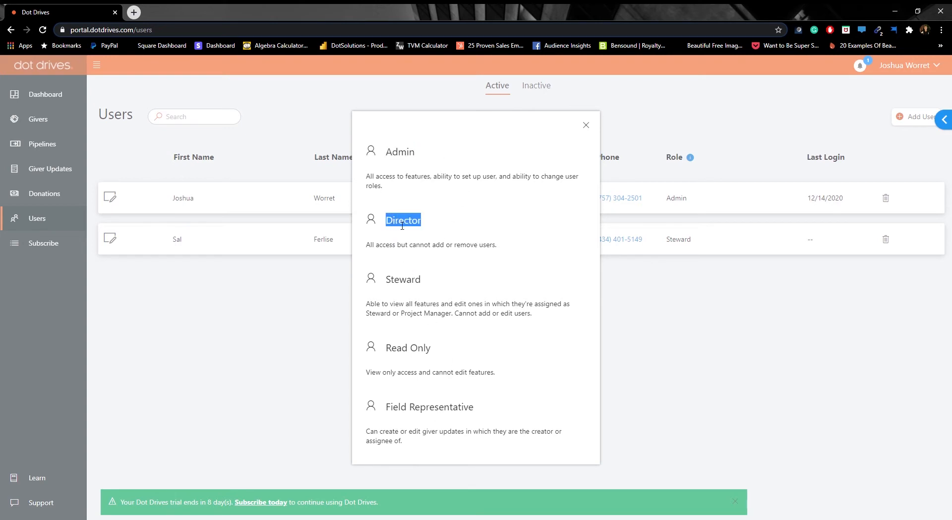
pyautogui.click(475, 240)
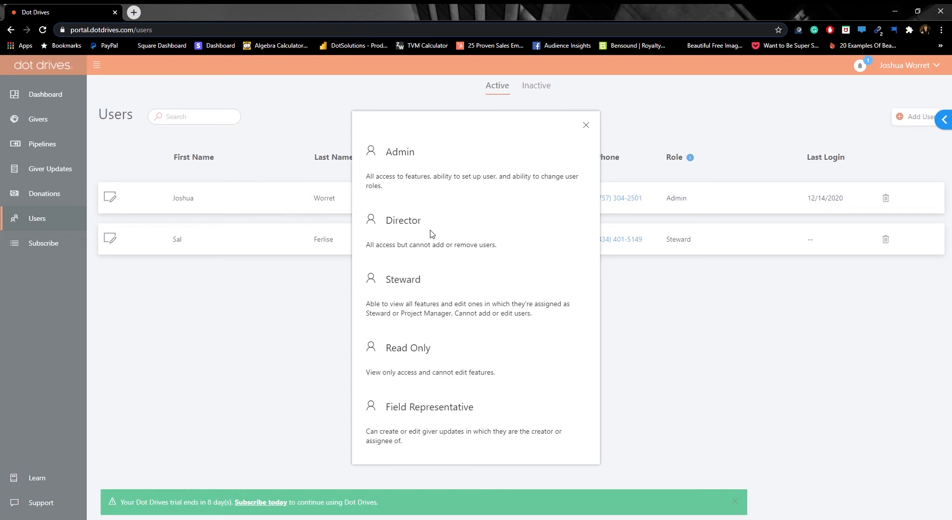
pyautogui.moveTo(428, 281); pyautogui.dragTo(386, 281)
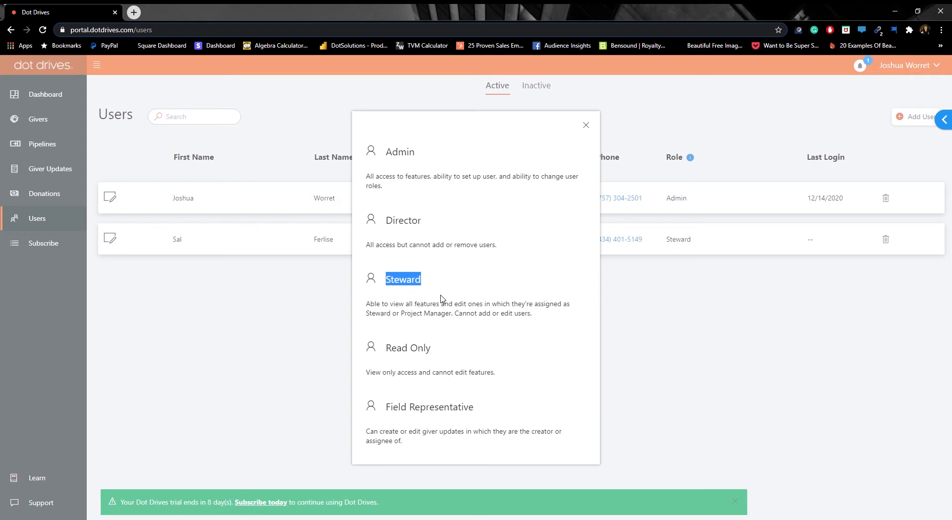
pyautogui.click(509, 381)
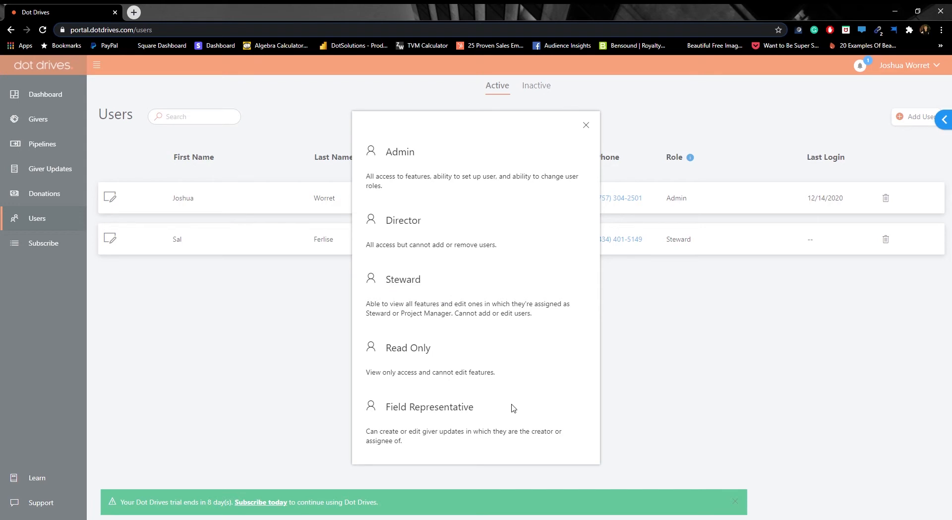
pyautogui.moveTo(484, 408); pyautogui.dragTo(392, 415)
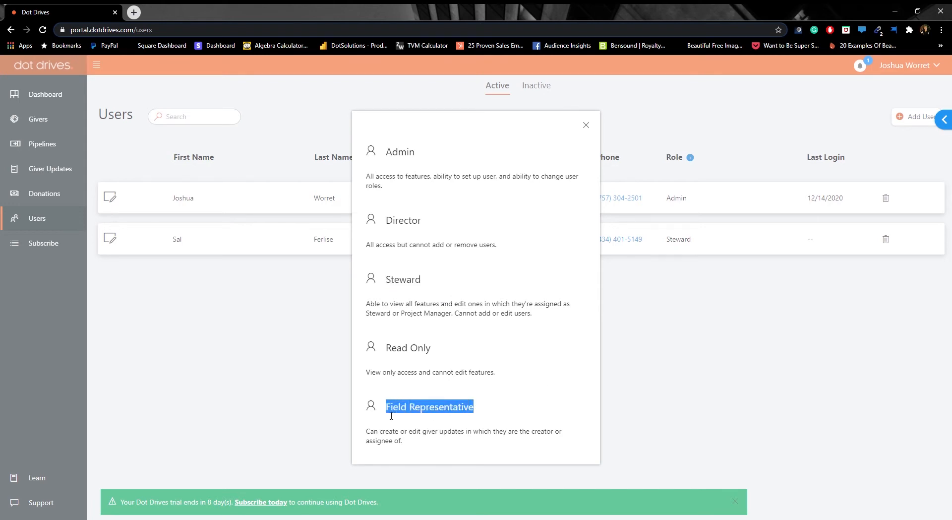
pyautogui.click(484, 325)
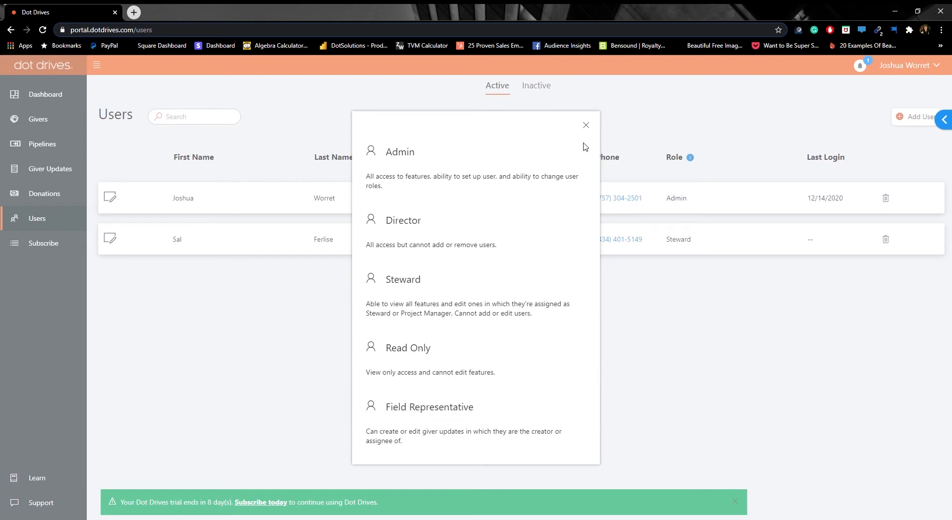
pyautogui.click(586, 125)
# - Open the Goals page in the account settings to view the fiscal year goals
pyautogui.click(904, 70)
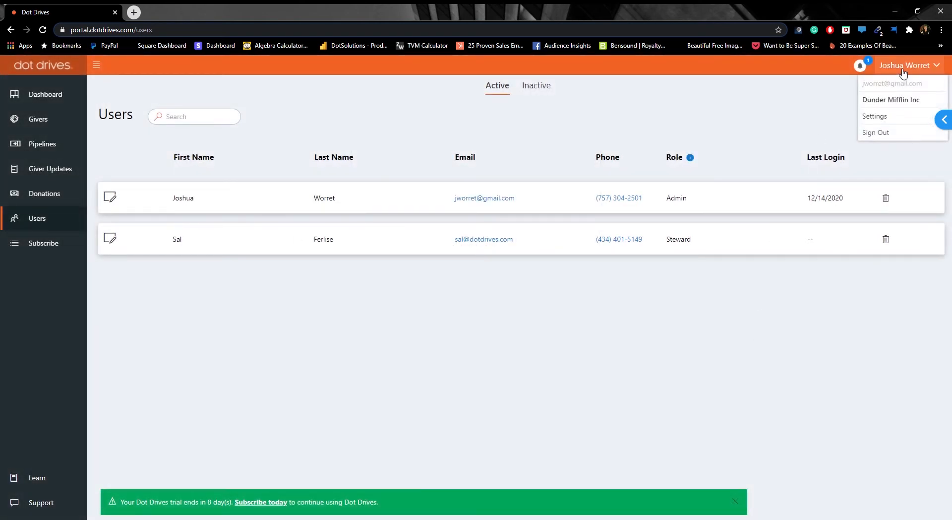
pyautogui.click(888, 116)
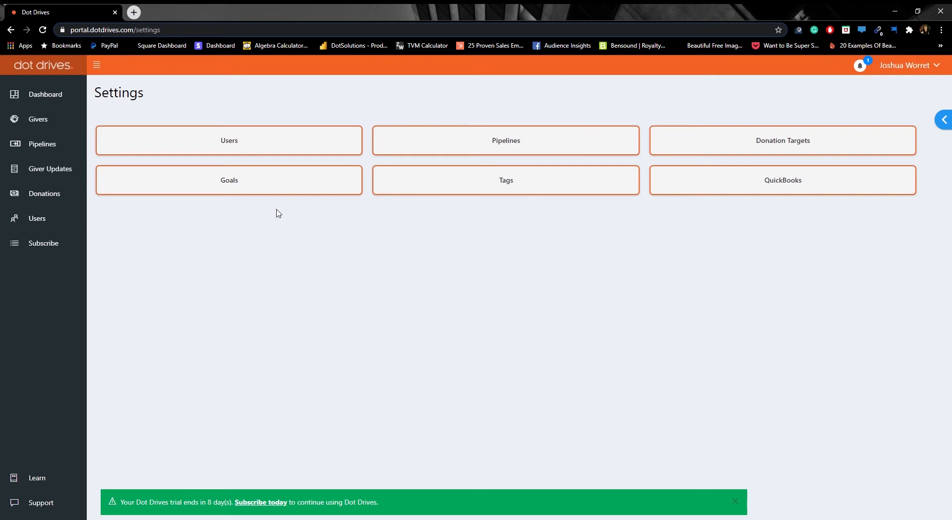
pyautogui.click(270, 188)
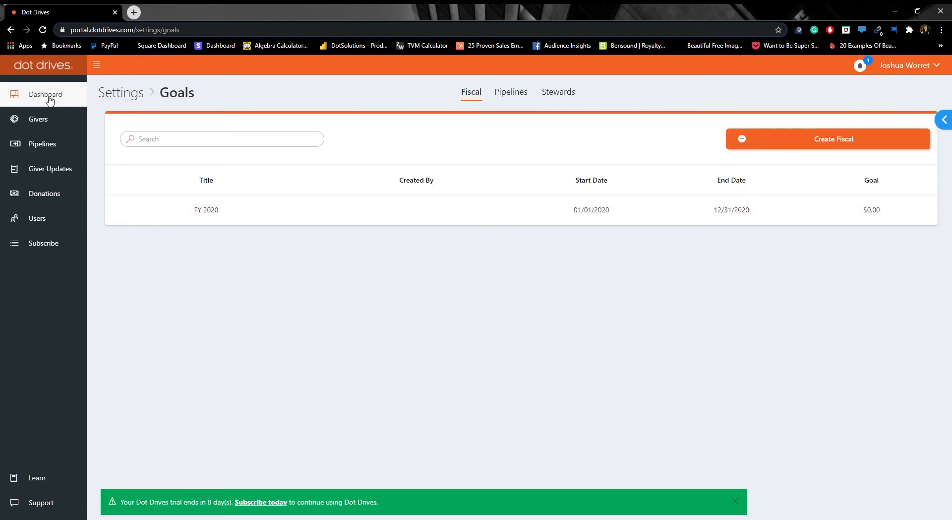
# - Review the total organization goal, total pipeline goal and personal pipeline goal on the dashboard
pyautogui.click(50, 101)
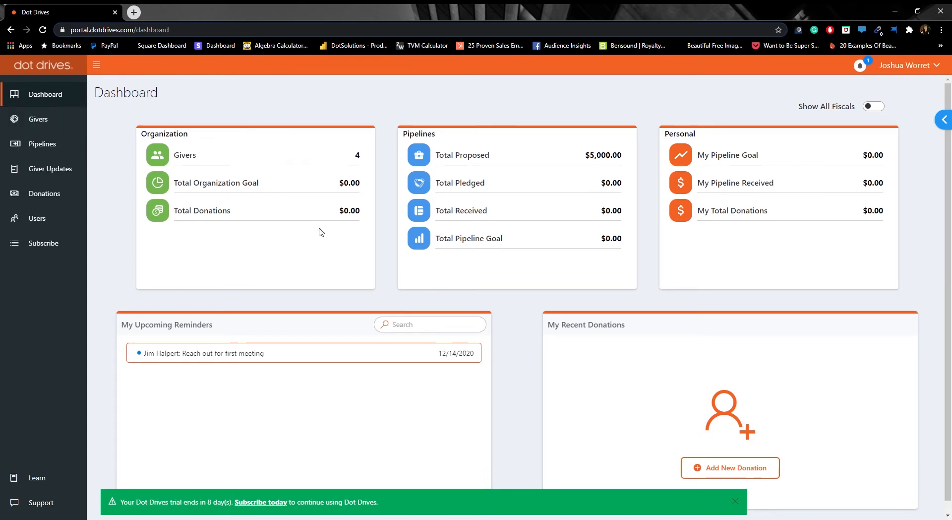
pyautogui.moveTo(337, 185); pyautogui.dragTo(362, 188)
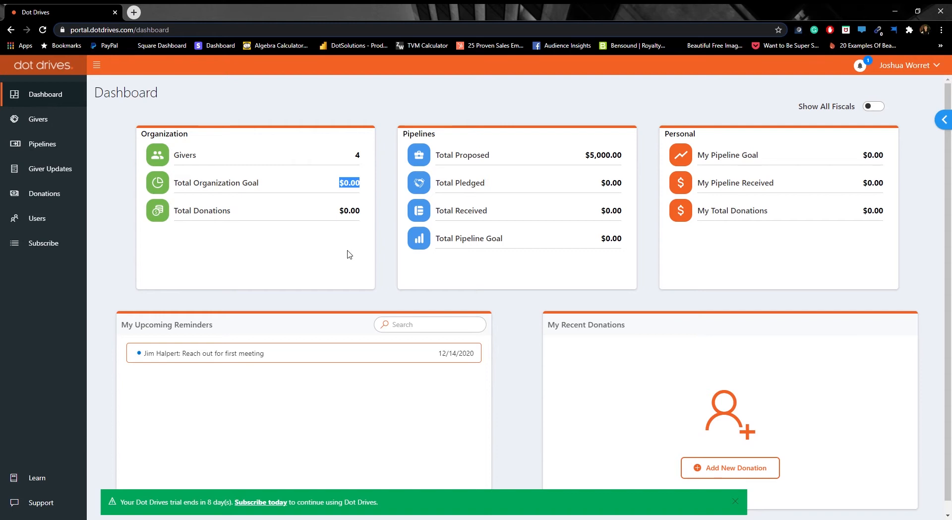
pyautogui.click(328, 261)
pyautogui.moveTo(598, 238); pyautogui.dragTo(631, 243)
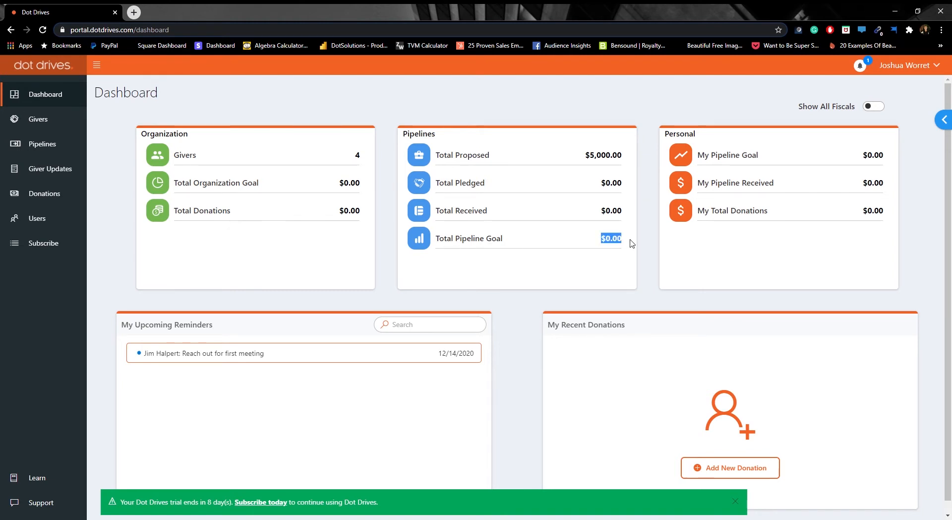
pyautogui.moveTo(862, 155); pyautogui.dragTo(893, 161)
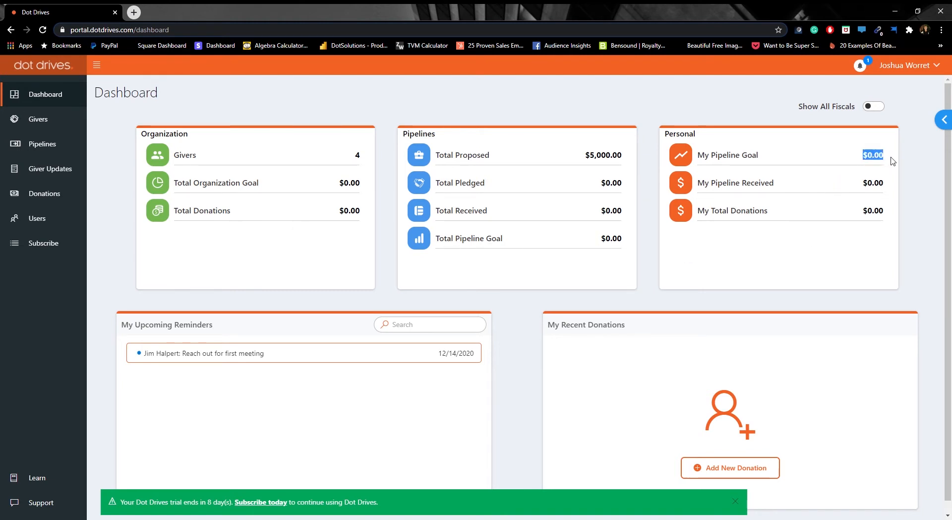
pyautogui.click(827, 280)
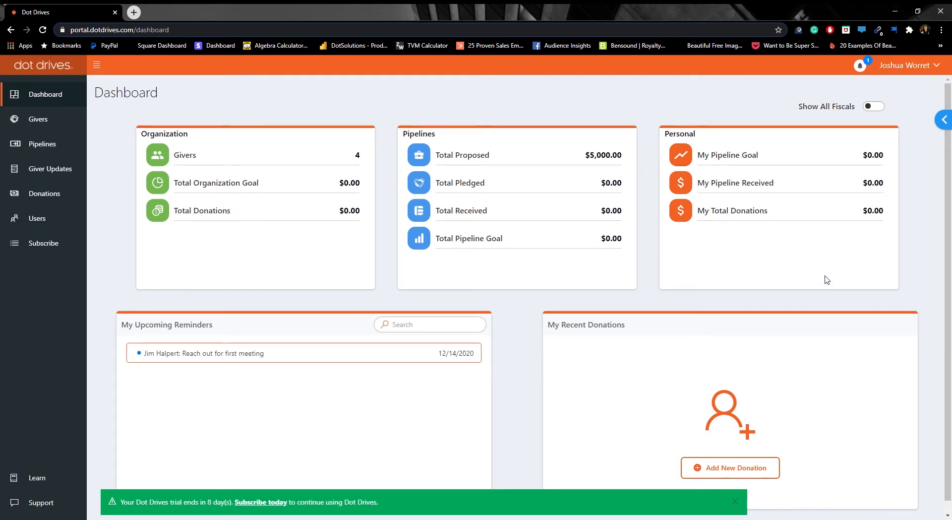
# - Return to the Goals settings and set the FY 2020 fiscal's goal to 200000, saving the change
pyautogui.click(916, 69)
pyautogui.click(882, 115)
pyautogui.click(317, 179)
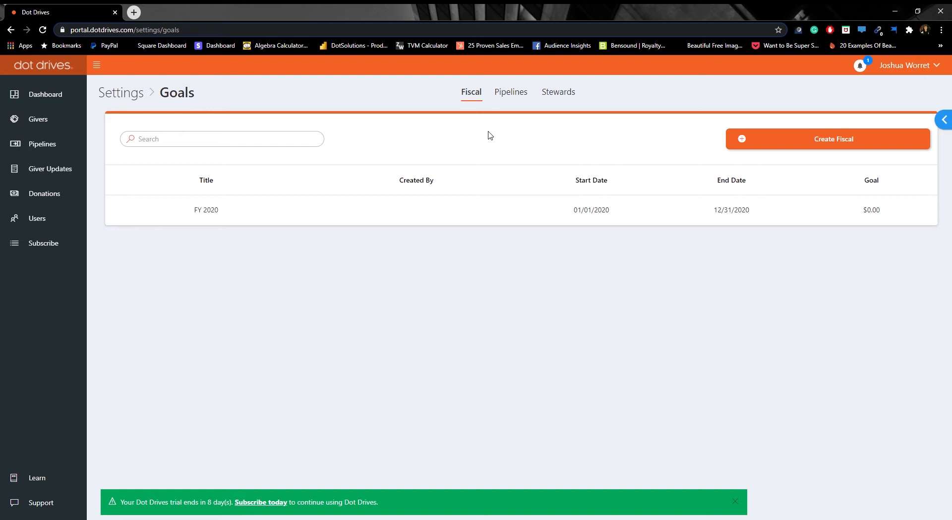
pyautogui.click(527, 217)
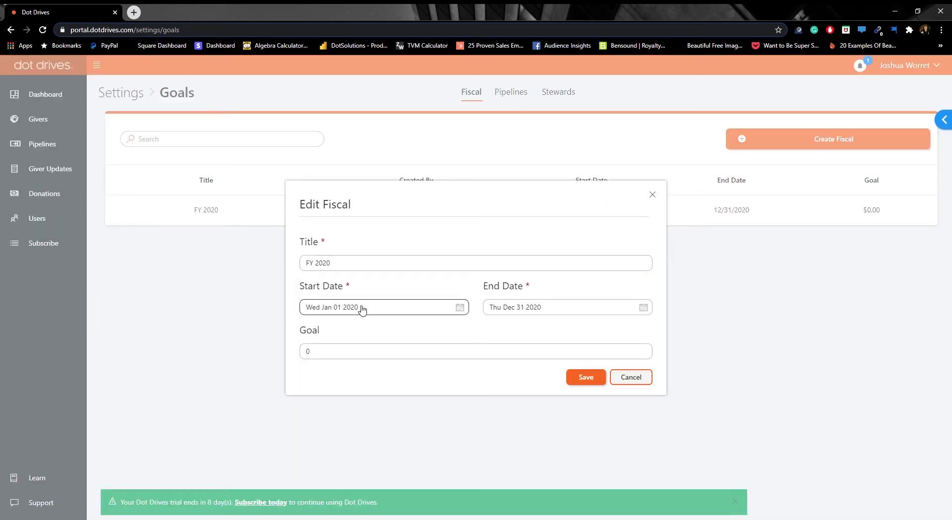
pyautogui.click(390, 354)
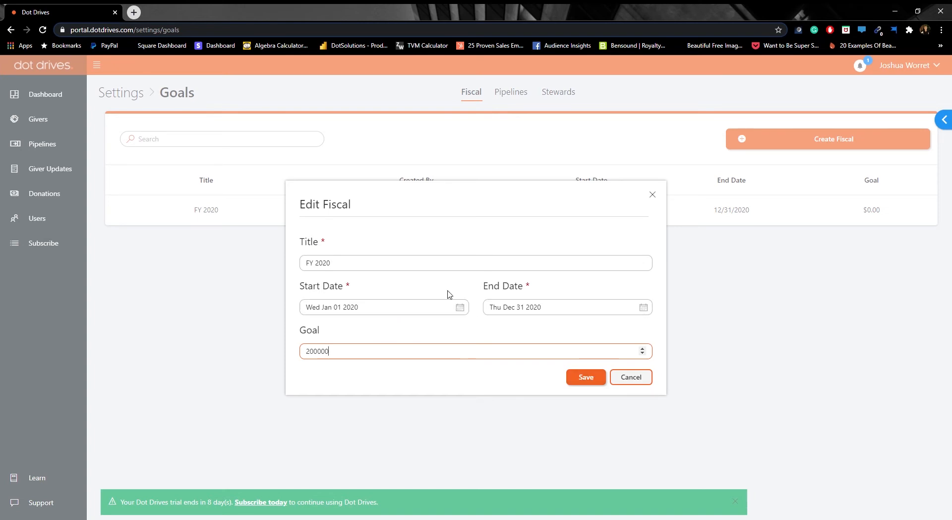
pyautogui.click(589, 380)
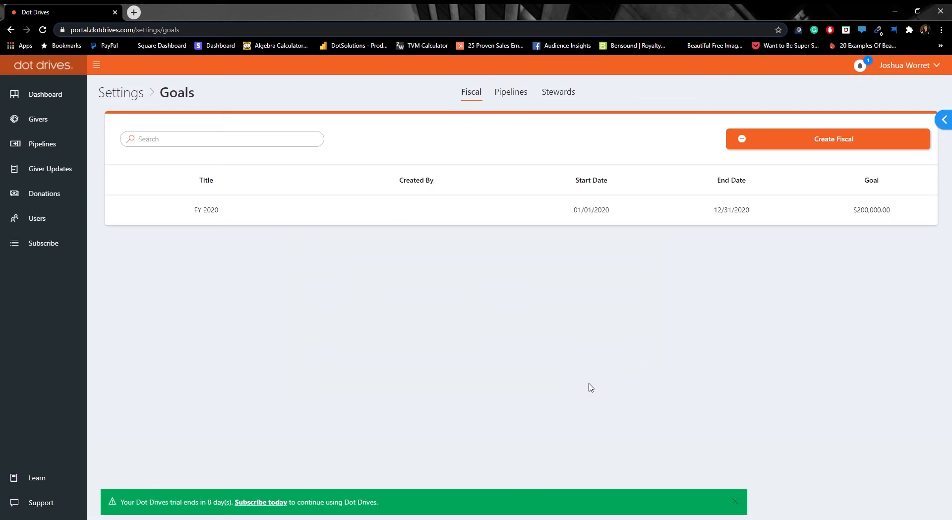
# - Start a new fiscal titled FY 2021 with a start date of January 1, 2021
pyautogui.click(846, 138)
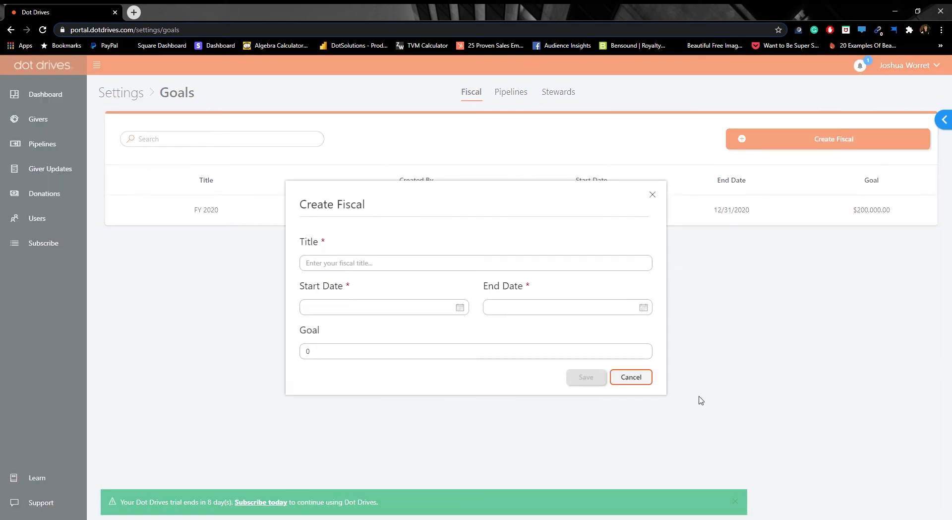
pyautogui.click(465, 264)
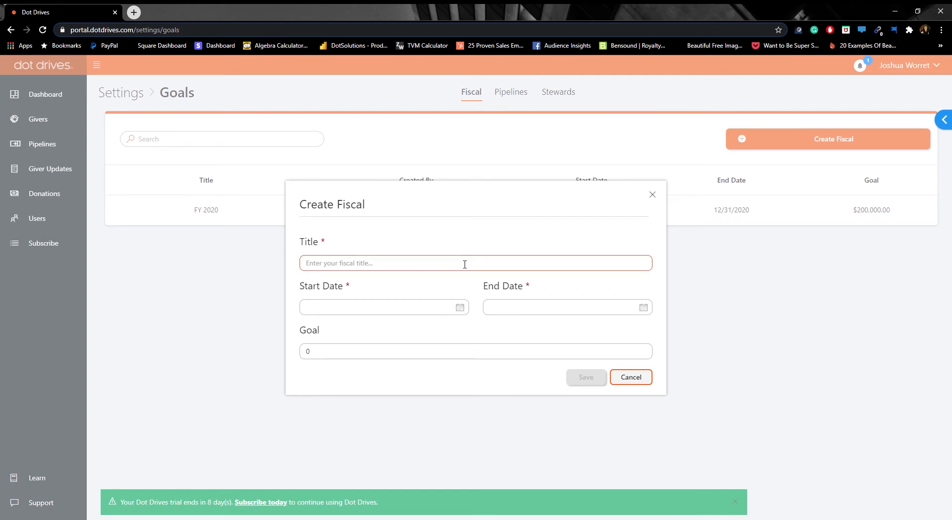
pyautogui.write('FY 2021')
pyautogui.click(431, 308)
pyautogui.click(428, 350)
pyautogui.click(506, 328)
pyautogui.click(428, 349)
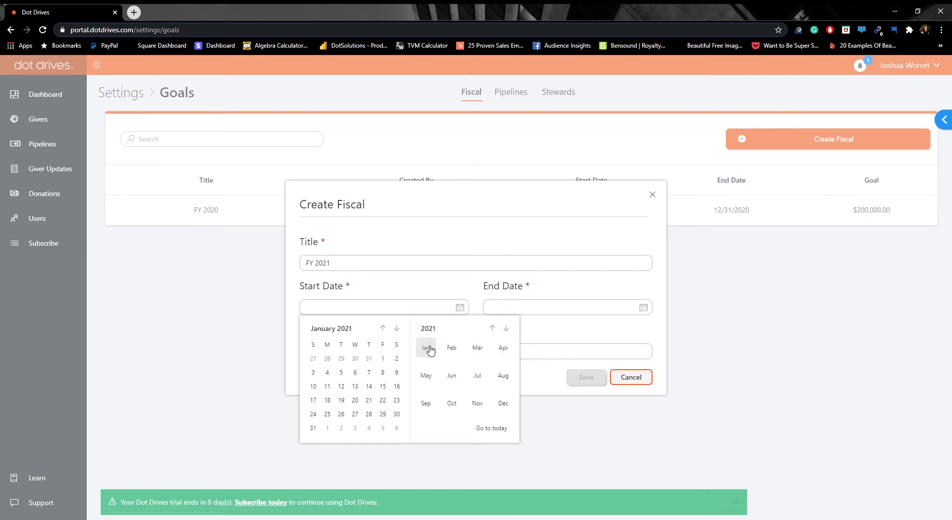
pyautogui.click(383, 358)
# - Set the new fiscal's end date to December 31, 2021 and its goal to 250000, and save it
pyautogui.click(536, 301)
pyautogui.click(689, 321)
pyautogui.click(687, 395)
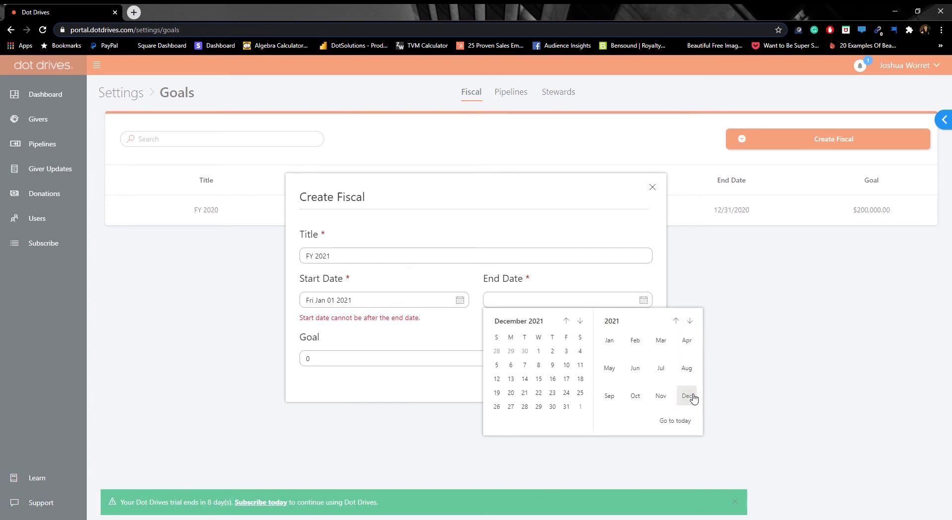
pyautogui.click(567, 406)
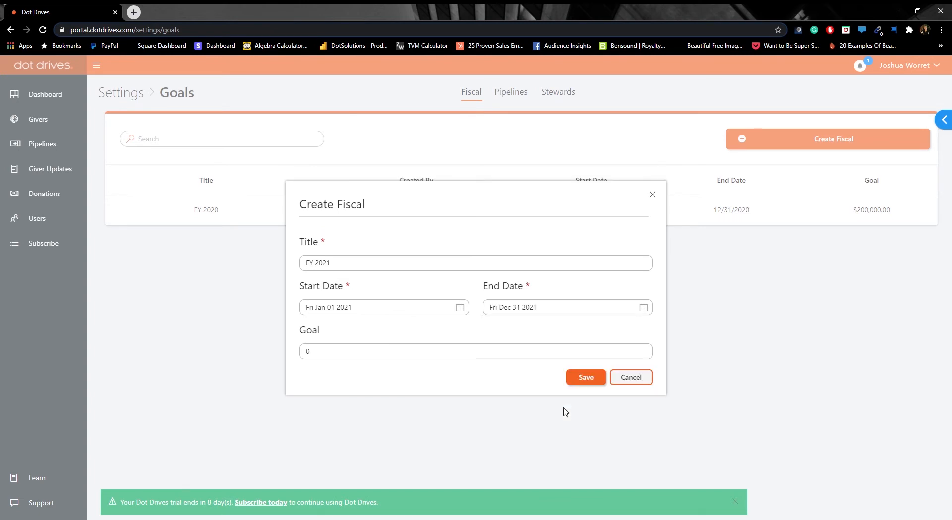
pyautogui.click(498, 358)
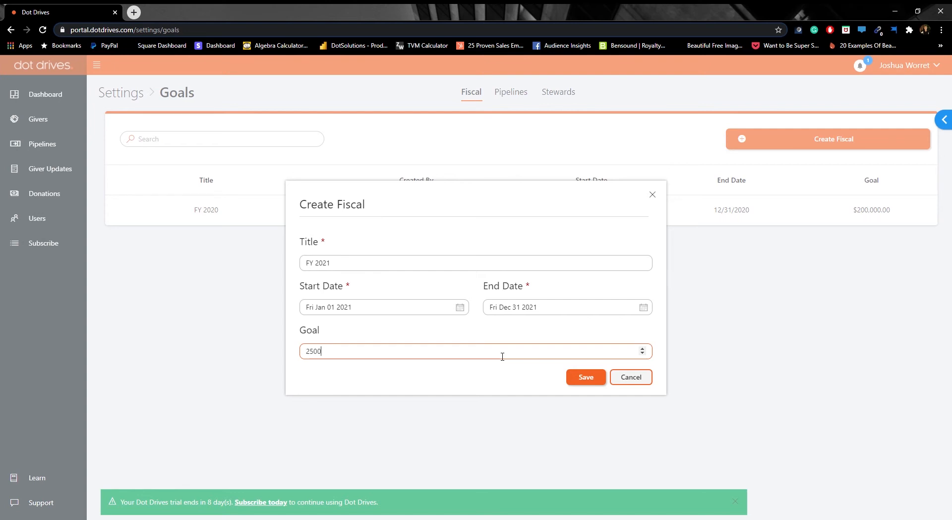
pyautogui.click(576, 381)
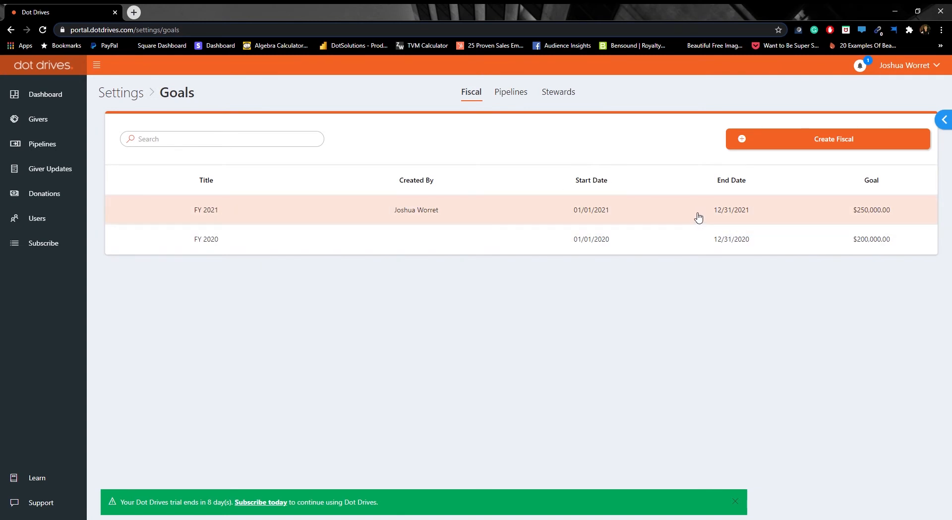
# - Check the FY 2021 fiscal's details without changing them, and switch to the pipeline goals list
pyautogui.click(524, 208)
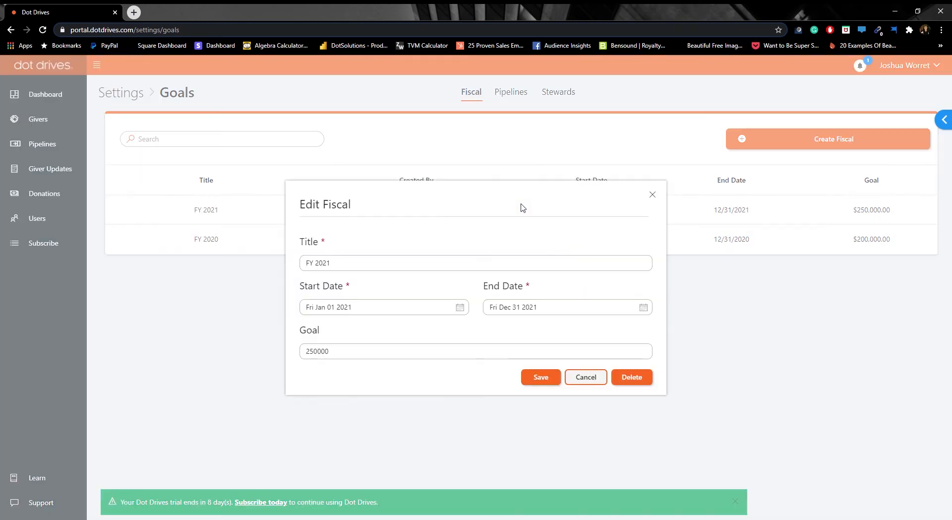
pyautogui.click(589, 163)
pyautogui.click(506, 95)
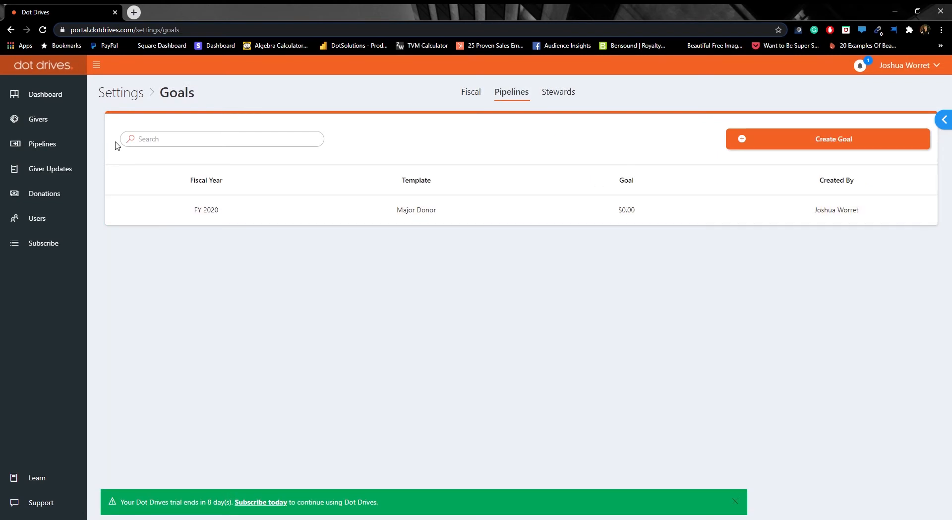
# - Check the total organization goal against the total pipeline goal on the dashboard
pyautogui.click(22, 94)
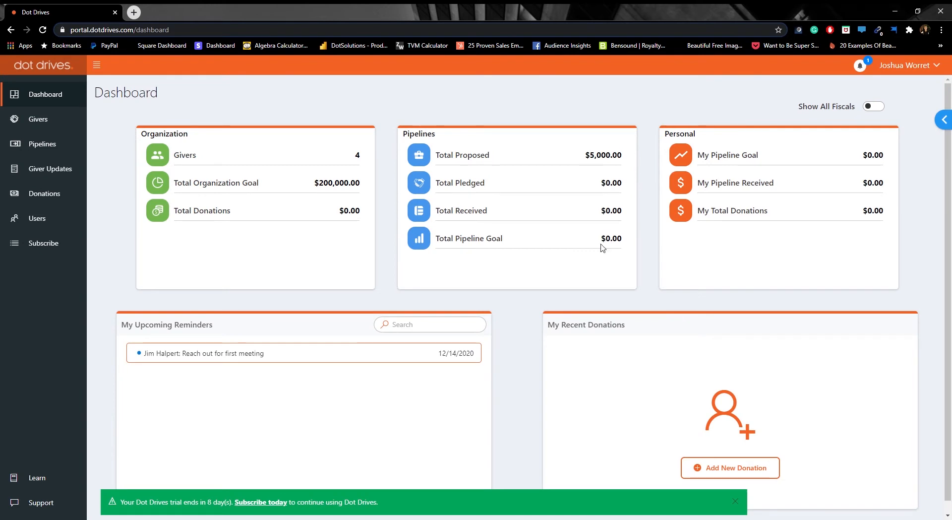
pyautogui.moveTo(602, 248); pyautogui.dragTo(624, 250)
pyautogui.moveTo(312, 185); pyautogui.dragTo(362, 188)
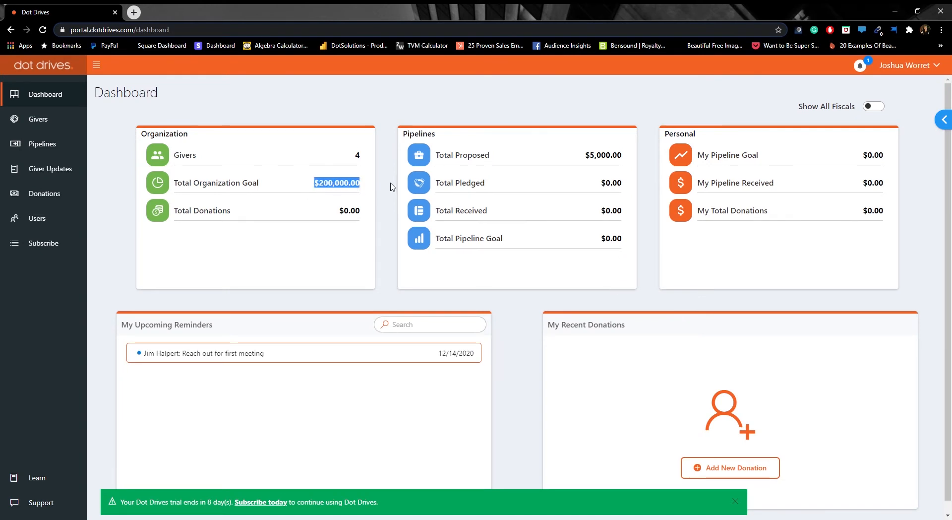
pyautogui.click(555, 268)
pyautogui.moveTo(598, 245); pyautogui.dragTo(628, 241)
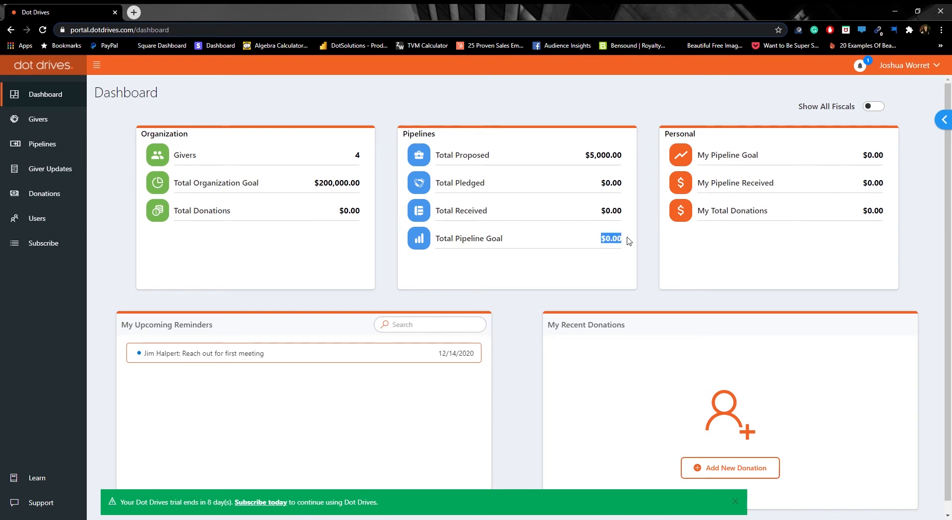
pyautogui.click(599, 263)
# - Return to the pipeline goals and set the Major Donor goal for FY 2020 to 200000, saving the change
pyautogui.click(908, 69)
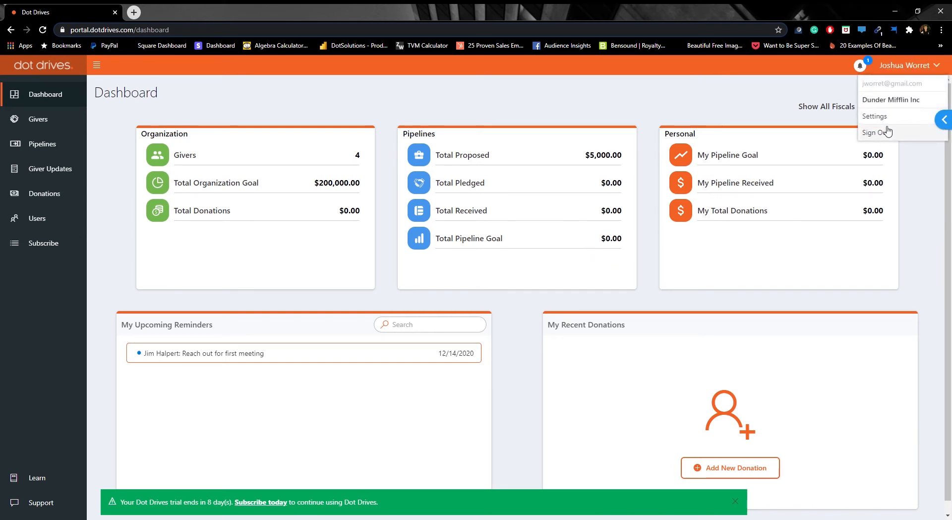
pyautogui.click(874, 116)
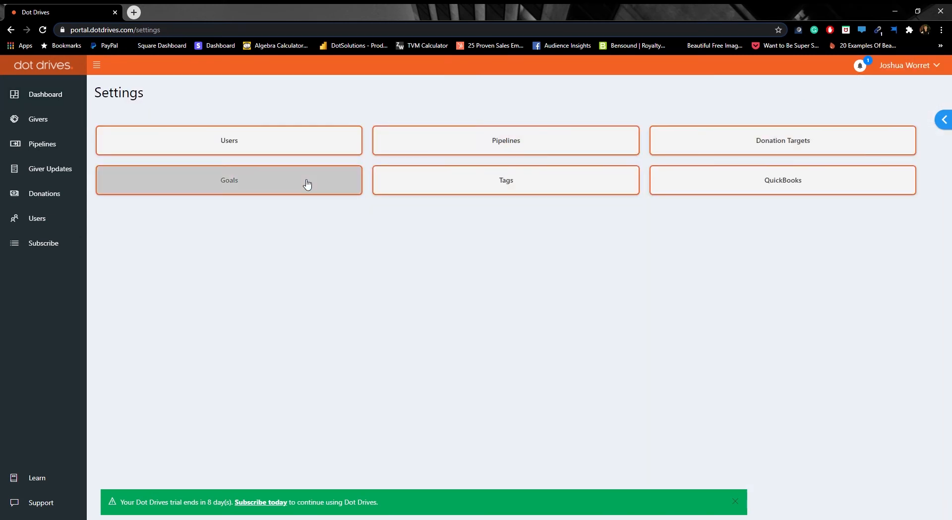
pyautogui.click(304, 182)
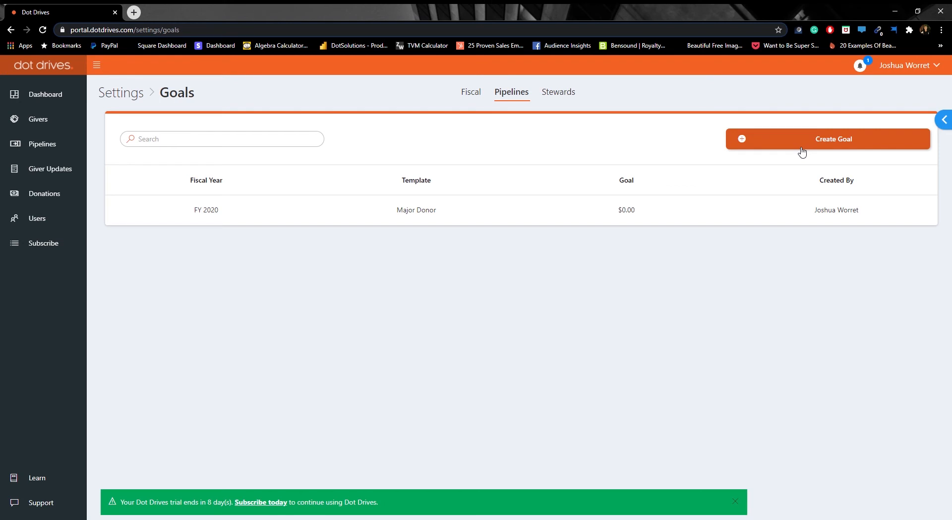
pyautogui.click(531, 216)
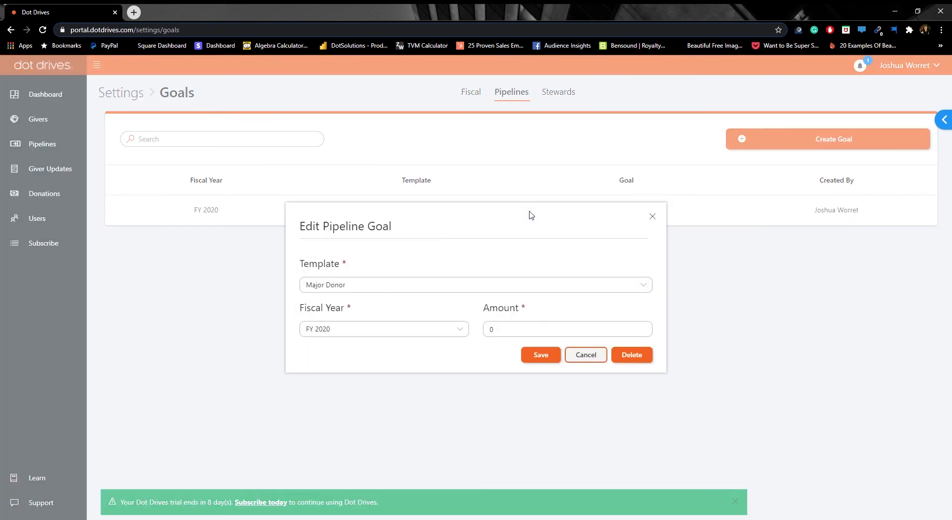
pyautogui.click(387, 286)
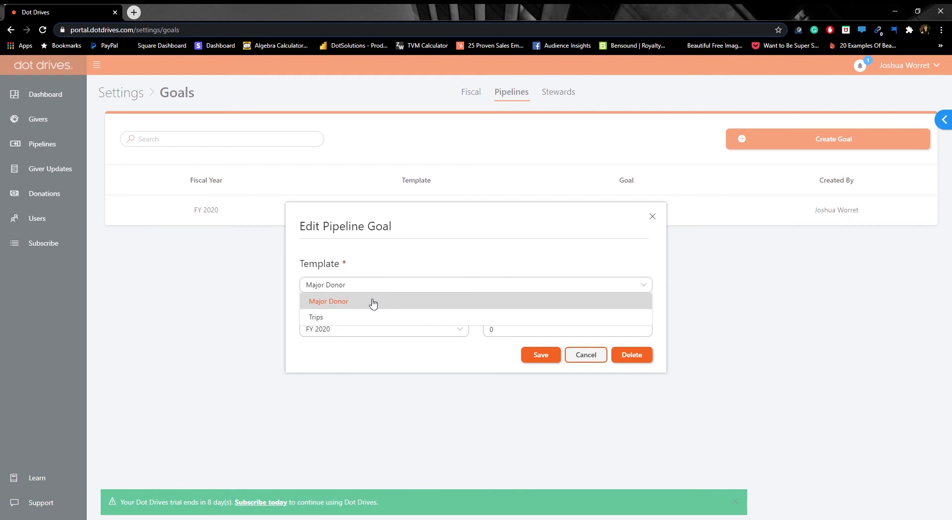
pyautogui.click(372, 302)
pyautogui.click(364, 331)
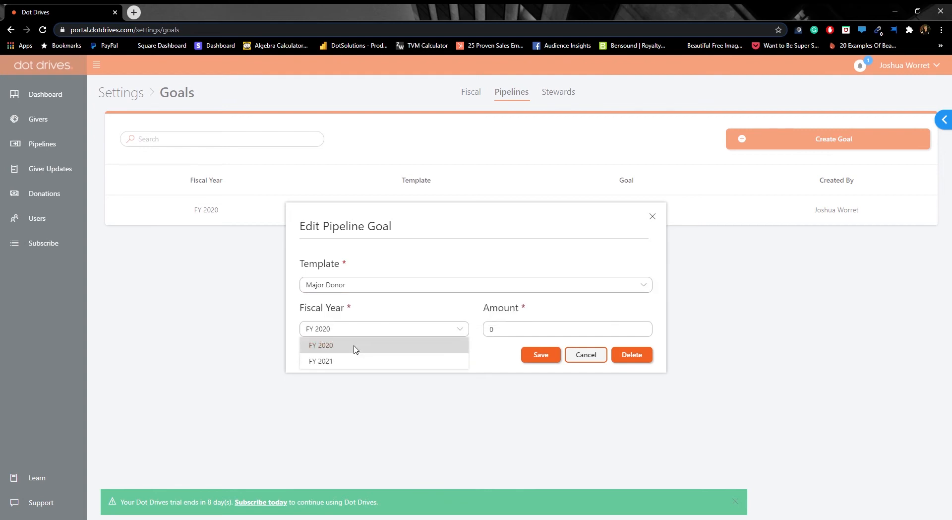
pyautogui.click(357, 349)
pyautogui.click(540, 328)
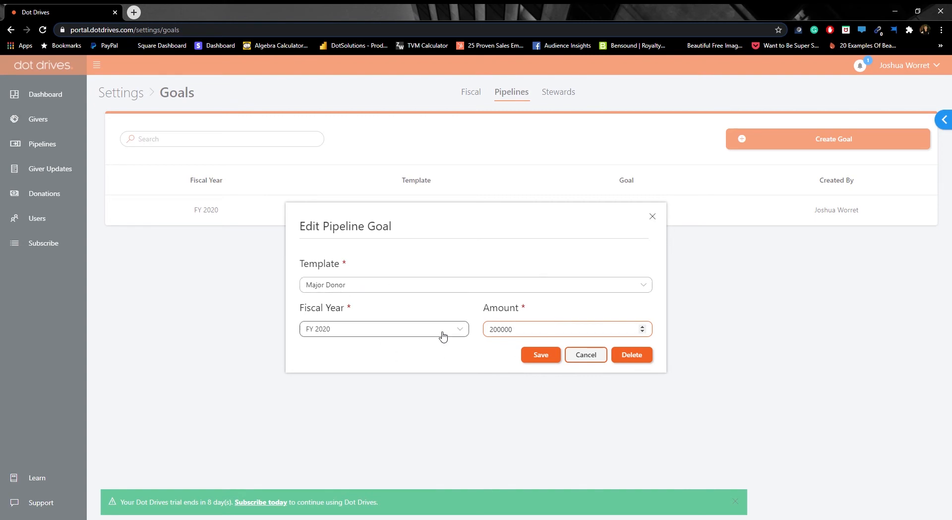
pyautogui.click(541, 355)
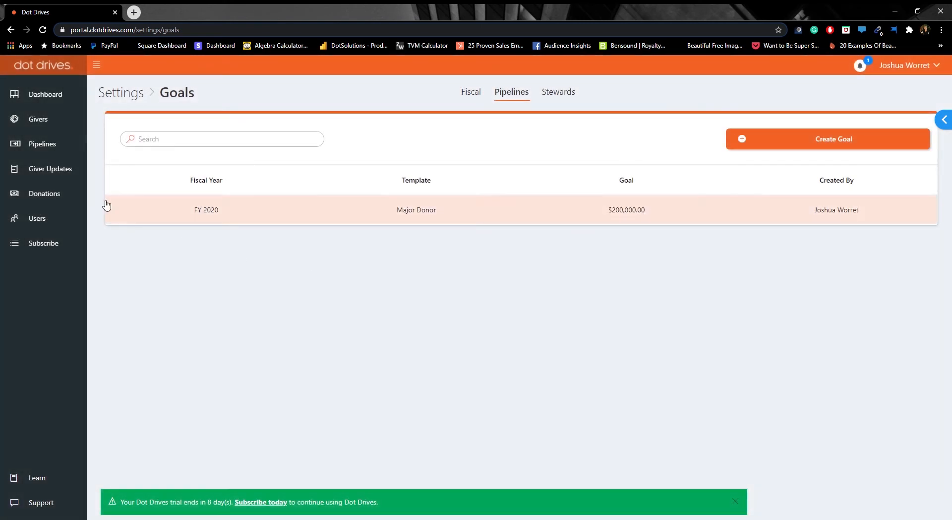
# - Check the updated total pipeline goal on the dashboard
pyautogui.click(49, 98)
pyautogui.moveTo(575, 239); pyautogui.dragTo(625, 243)
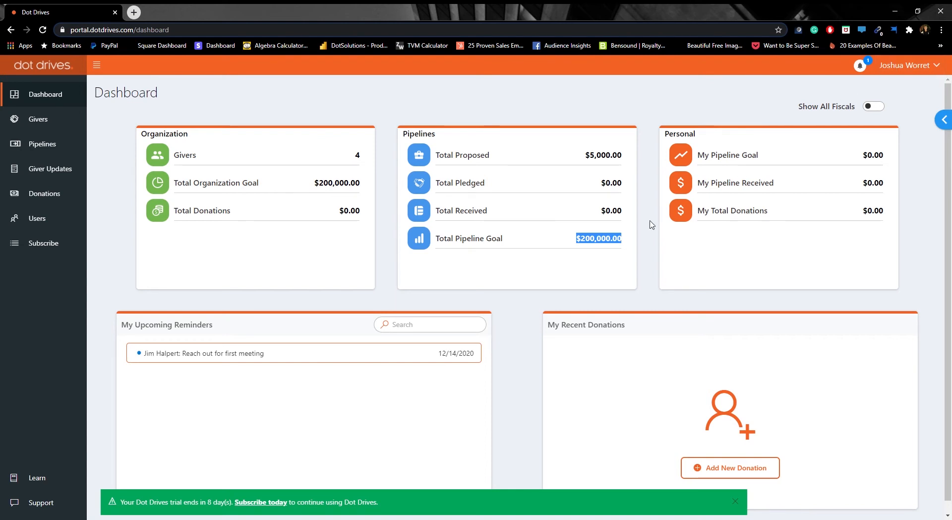
pyautogui.click(589, 241)
# - Create a pipeline goal for the Trips template in FY 2020 with an amount of 50000, and save it
pyautogui.click(905, 65)
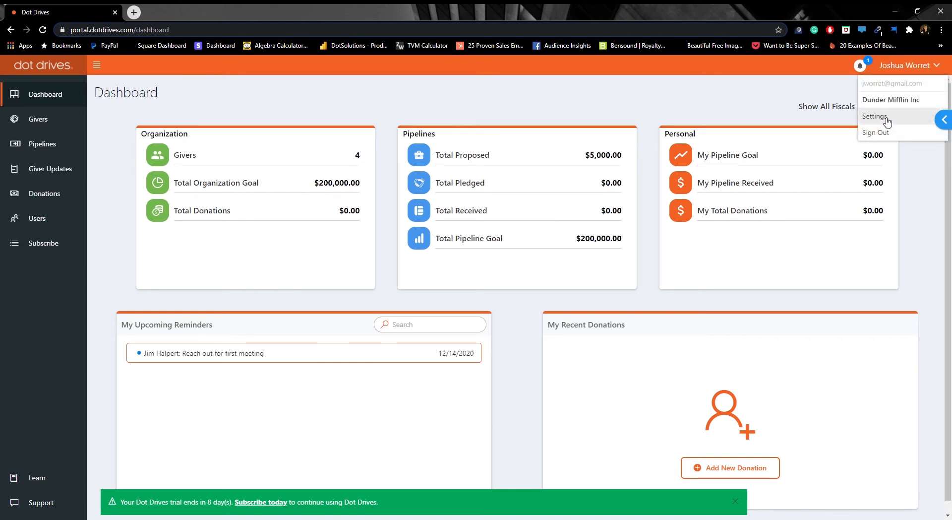
pyautogui.click(874, 116)
pyautogui.click(263, 190)
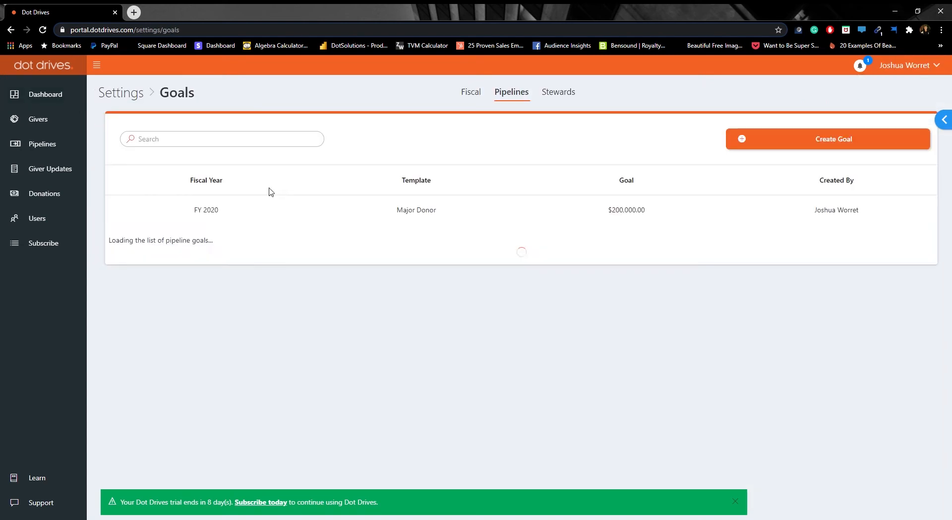
pyautogui.click(831, 143)
pyautogui.click(585, 283)
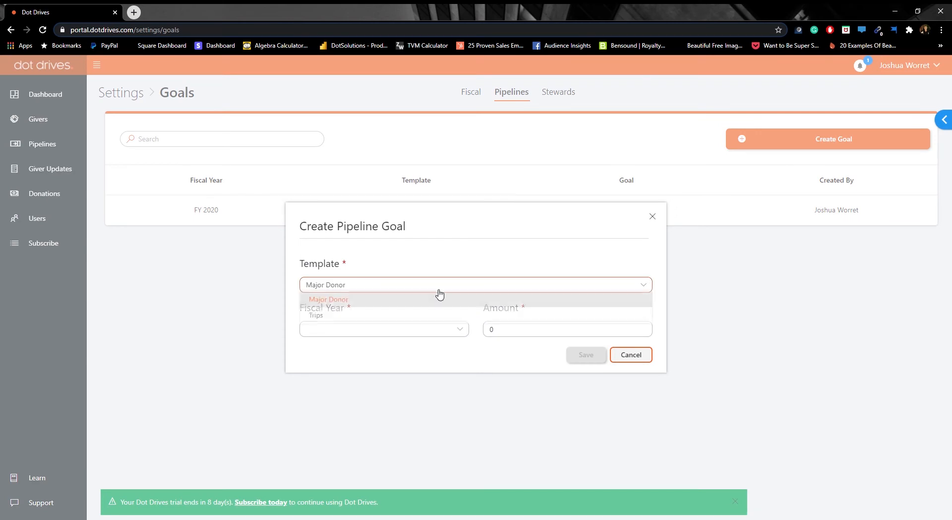
pyautogui.click(329, 323)
pyautogui.click(353, 334)
pyautogui.click(350, 345)
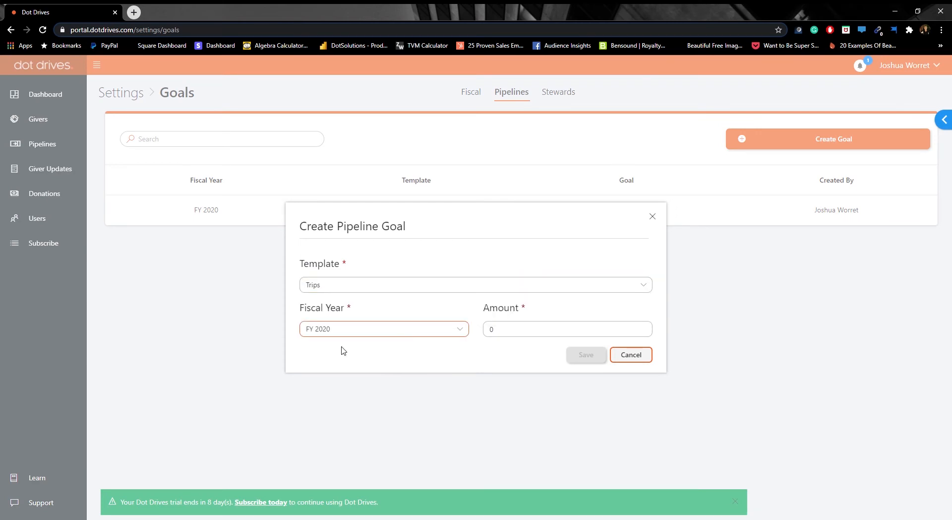
pyautogui.click(523, 330)
pyautogui.write('50000')
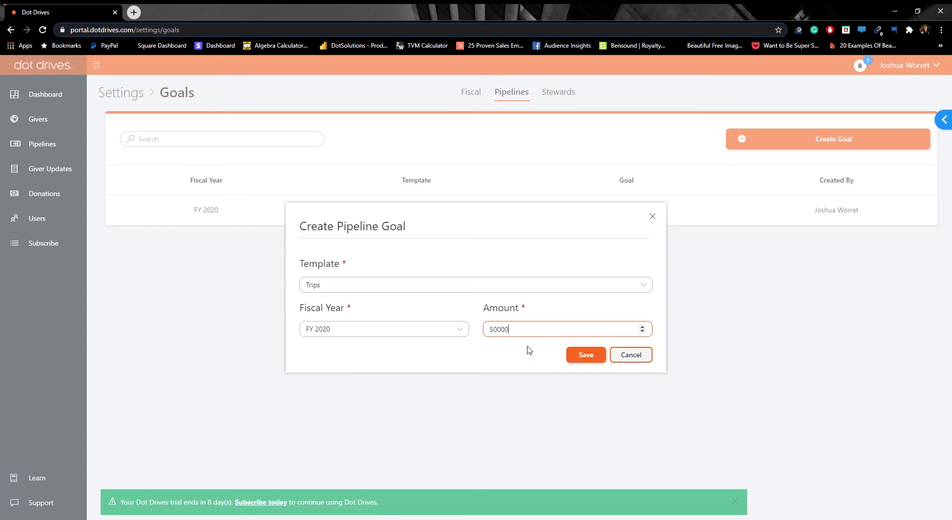
pyautogui.click(585, 356)
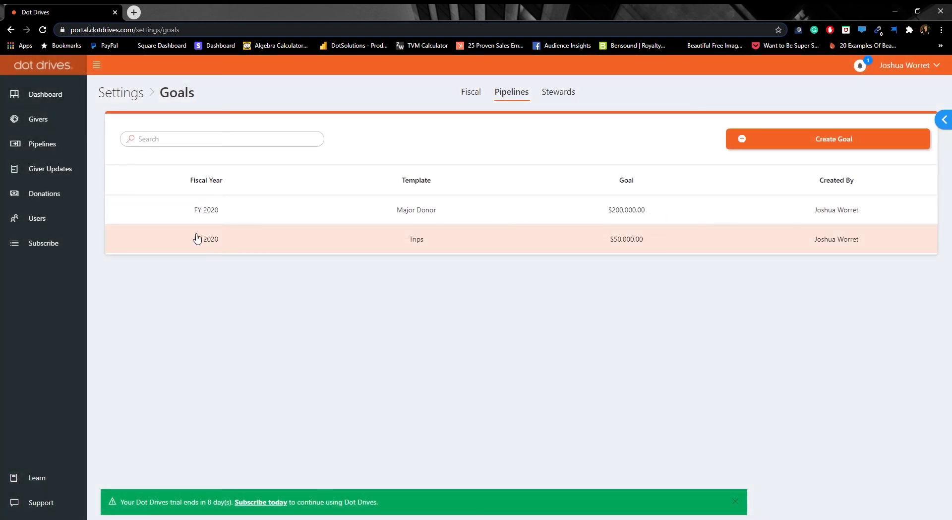
# - Check how the added Trips goal affects the total pipeline goal on the dashboard
pyautogui.click(48, 98)
pyautogui.moveTo(570, 243); pyautogui.dragTo(618, 256)
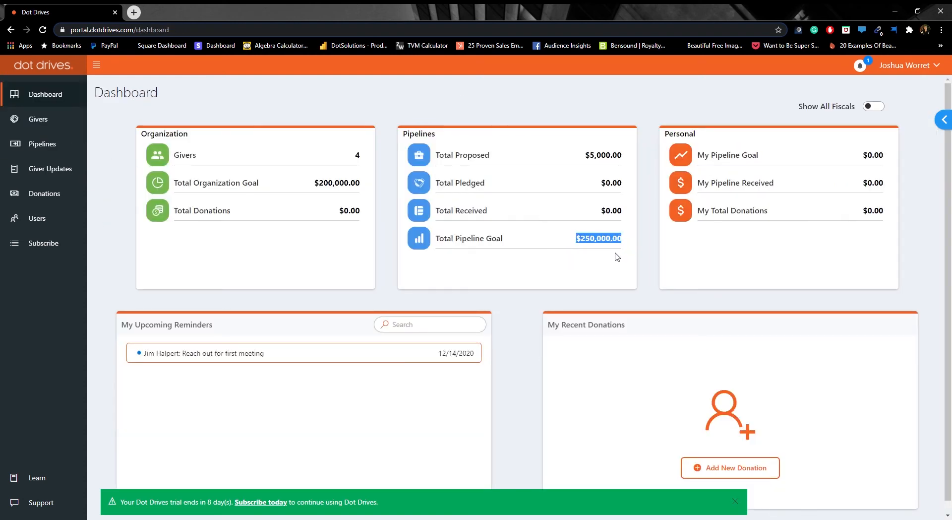
pyautogui.click(595, 280)
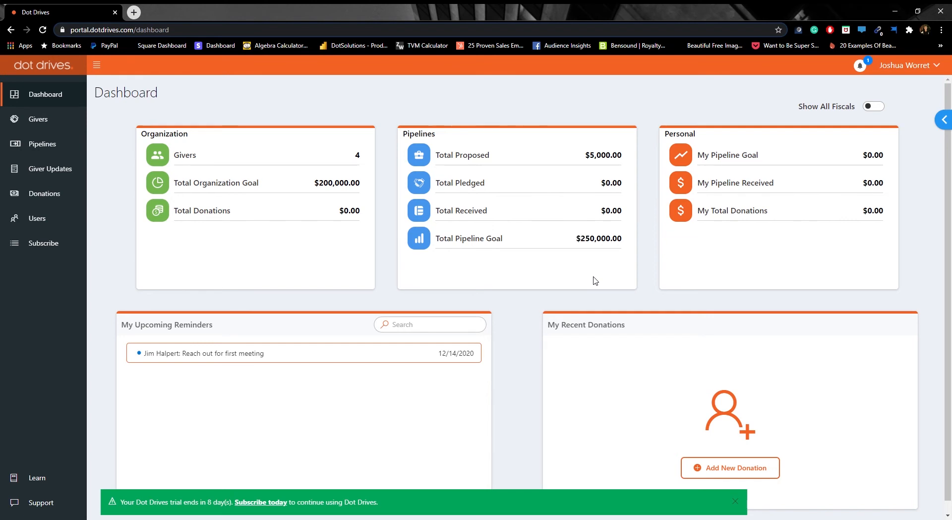
# - Return to the pipeline goals and delete the FY 2020 Trips goal
pyautogui.click(907, 66)
pyautogui.click(904, 118)
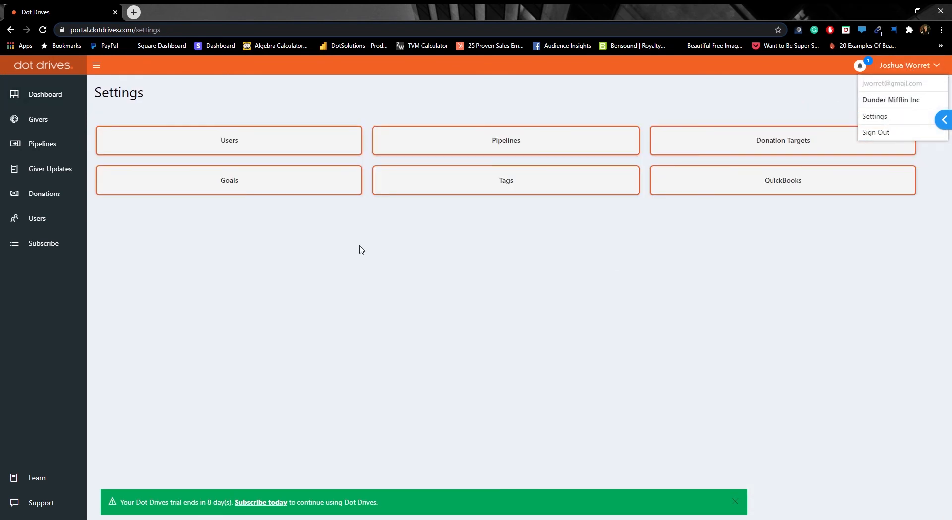
pyautogui.click(267, 198)
pyautogui.click(372, 244)
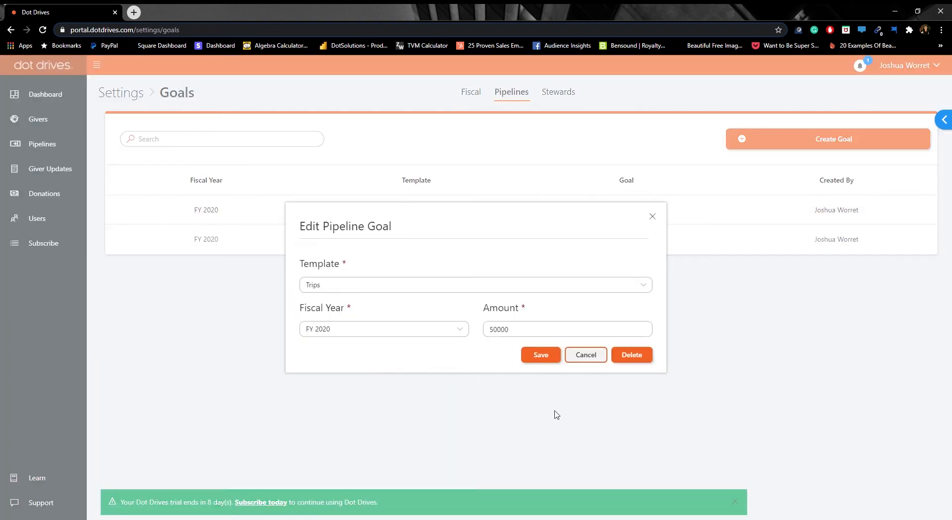
pyautogui.click(632, 356)
pyautogui.click(506, 316)
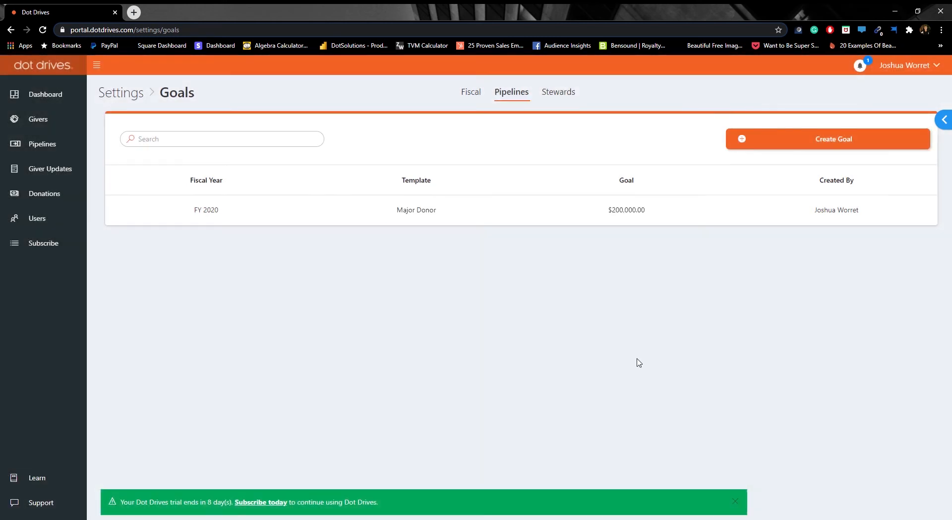
# - Show the steward goals for fiscal year FY 2020 and the Major Donor pipeline
pyautogui.click(557, 92)
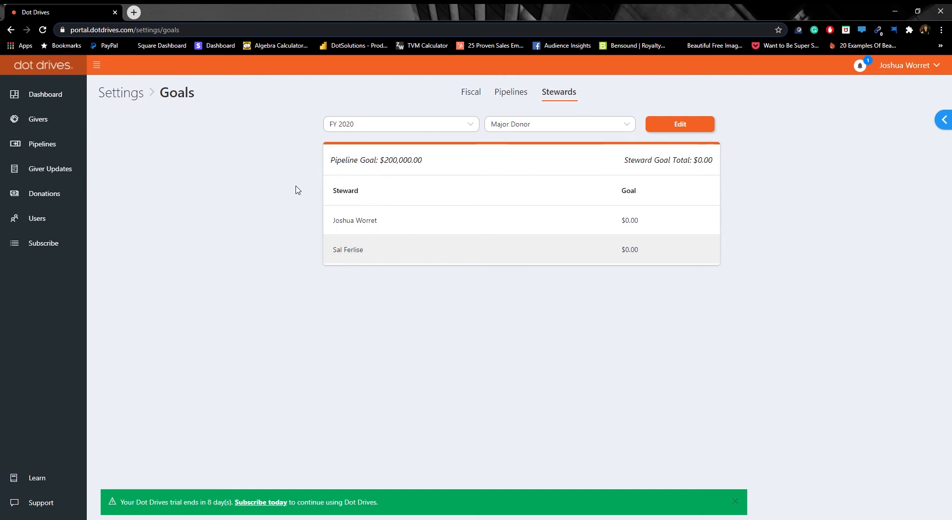
pyautogui.click(349, 125)
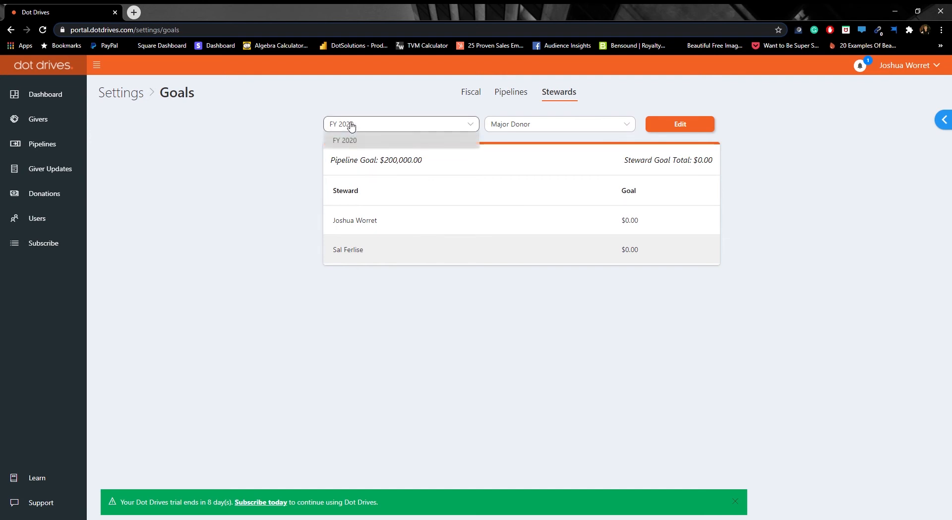
pyautogui.click(352, 143)
pyautogui.click(527, 124)
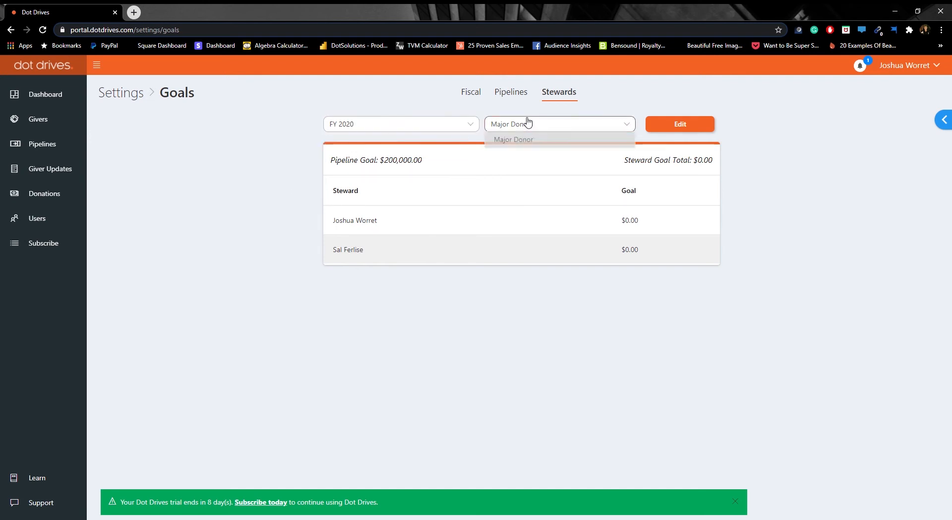
pyautogui.click(516, 141)
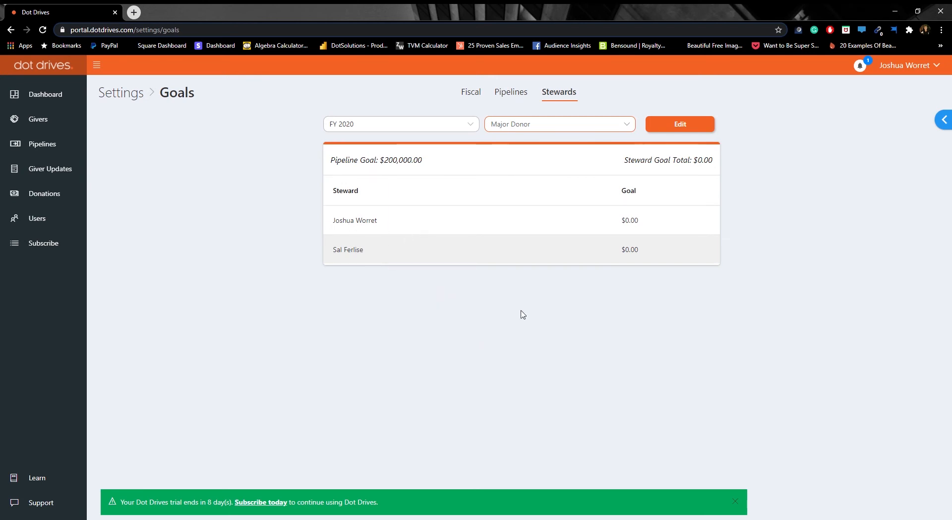
# - Set the goals of both listed stewards to 100000 each and save them
pyautogui.click(693, 124)
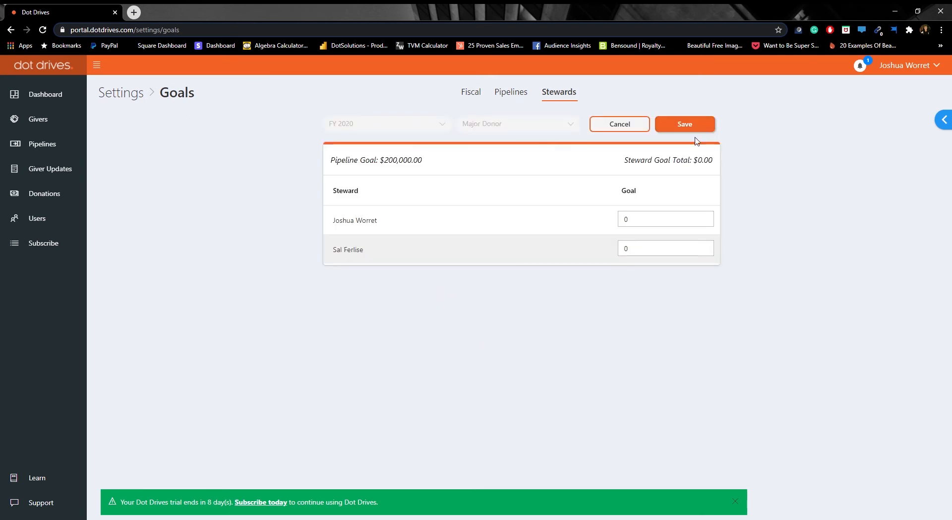
pyautogui.click(680, 219)
pyautogui.write('100000')
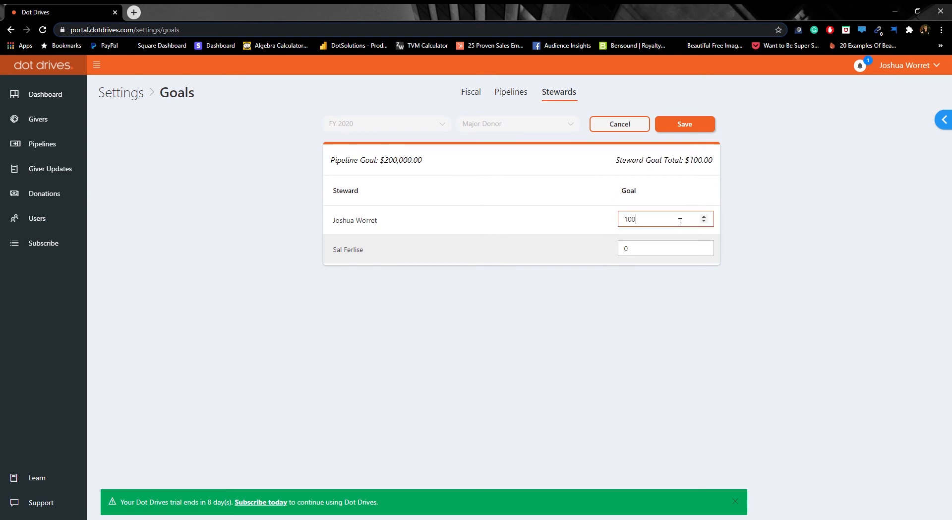
pyautogui.click(672, 254)
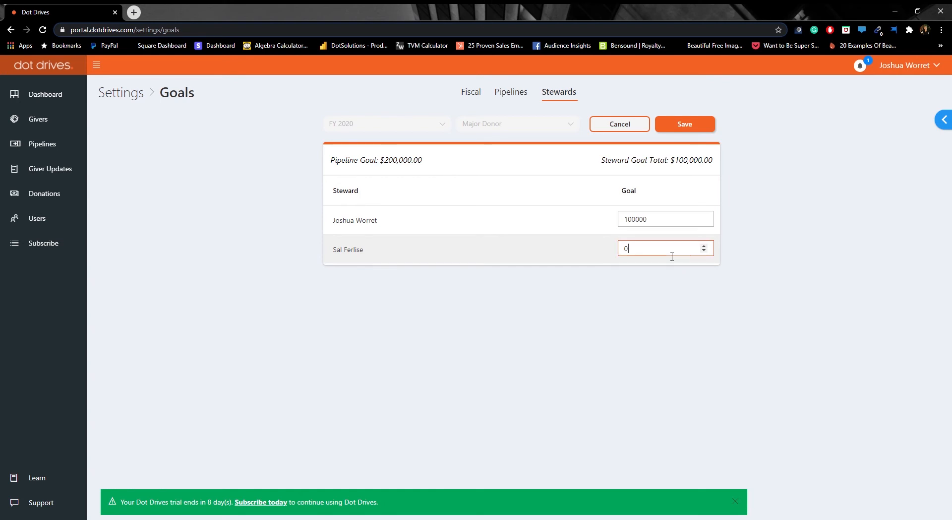
pyautogui.write('100000')
pyautogui.click(693, 130)
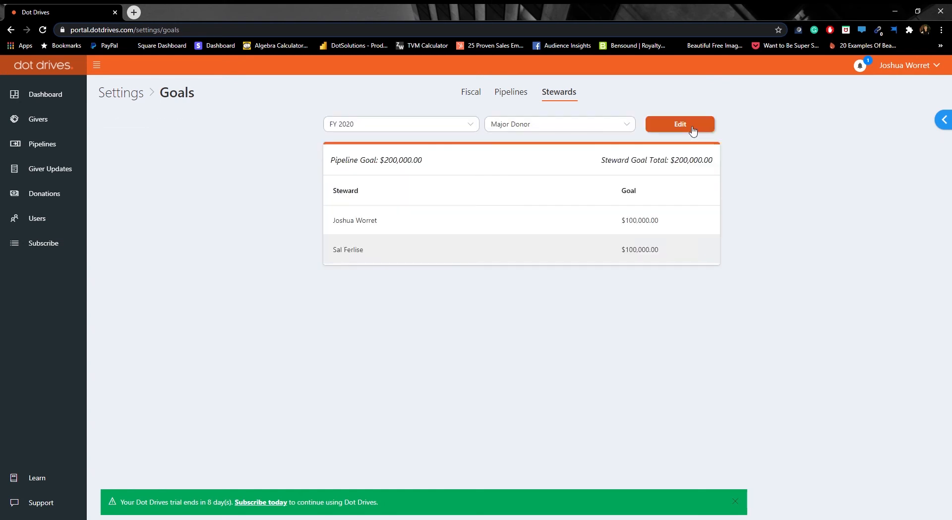
# - Review the personal pipeline goal, pipeline received and total donations on the dashboard
pyautogui.click(34, 96)
pyautogui.moveTo(827, 156); pyautogui.dragTo(887, 158)
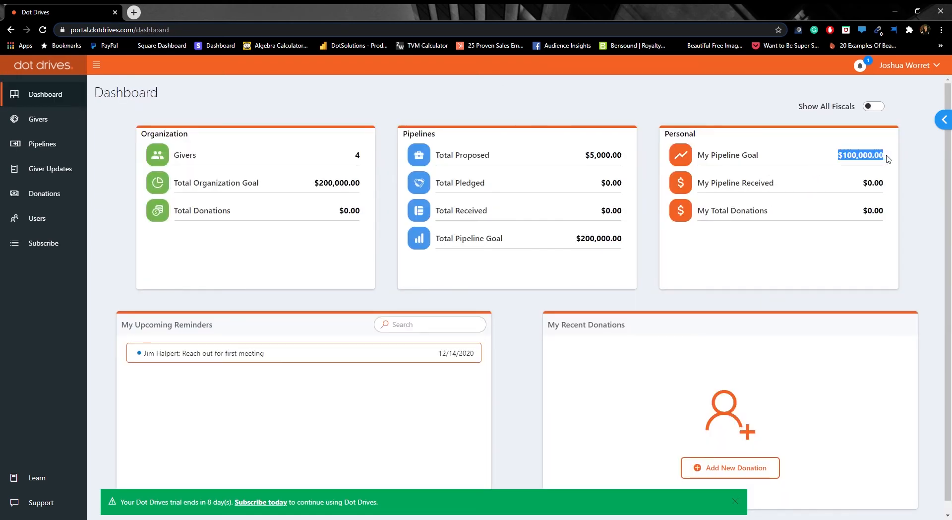
pyautogui.click(835, 159)
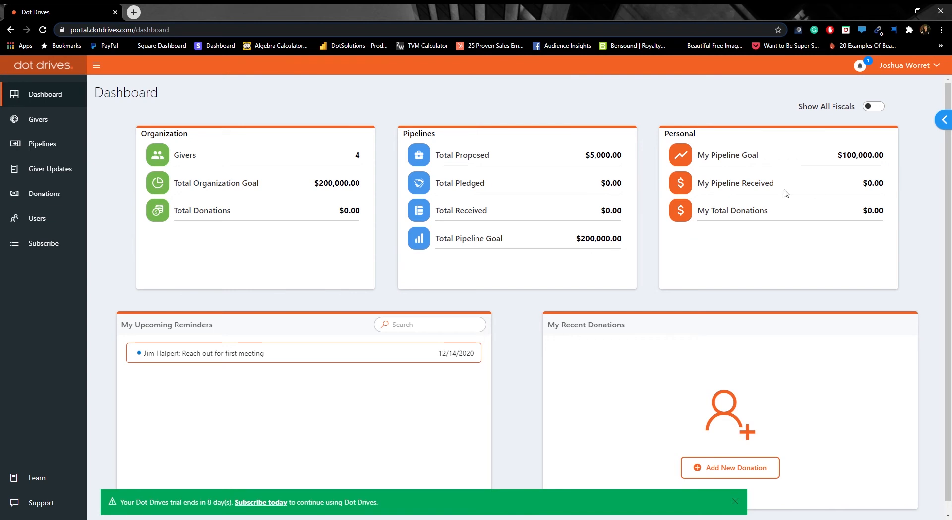
pyautogui.doubleClick(860, 185)
pyautogui.doubleClick(868, 213)
pyautogui.click(857, 253)
# - Return to the Goals settings and review the pipeline goals and the list of fiscals
pyautogui.click(911, 65)
pyautogui.click(905, 125)
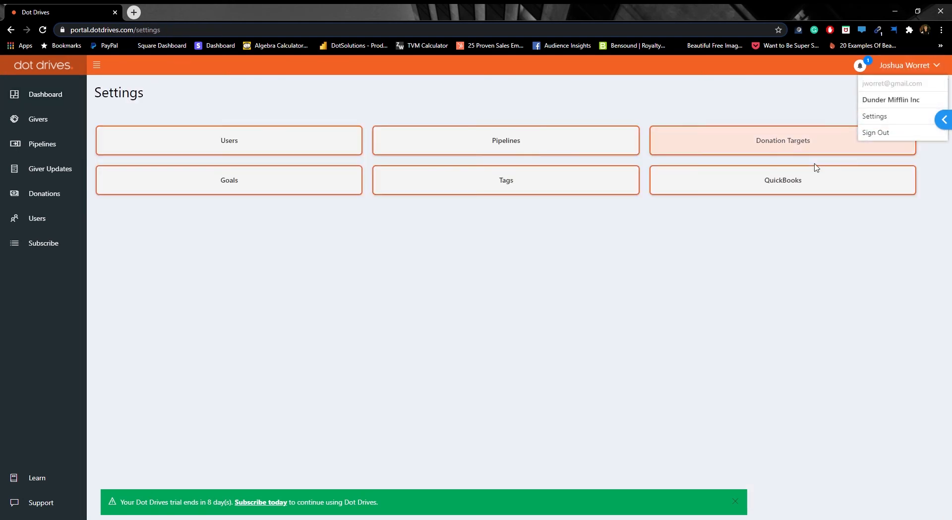
pyautogui.click(270, 194)
pyautogui.click(511, 93)
pyautogui.click(474, 94)
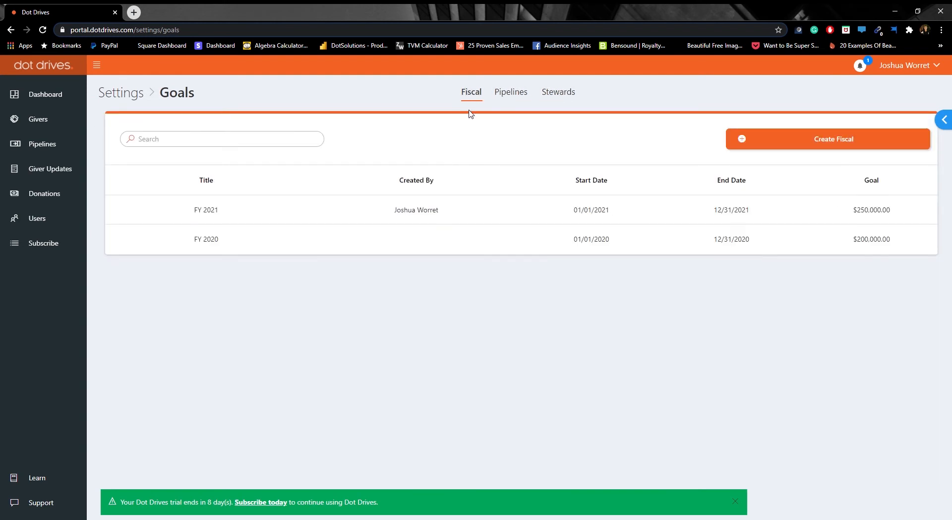
# - Add a donation target named Event Sponosorship in the Donation Targets settings
pyautogui.click(62, 97)
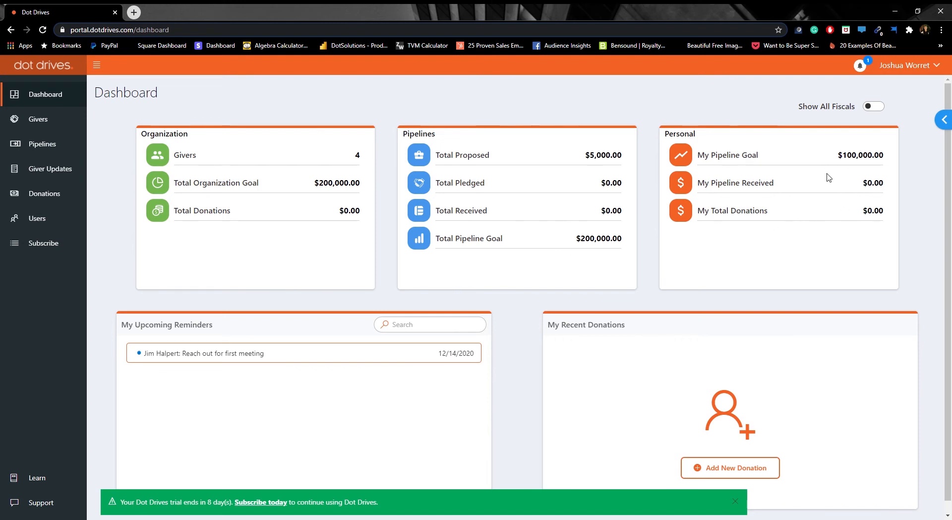
pyautogui.click(908, 65)
pyautogui.click(875, 116)
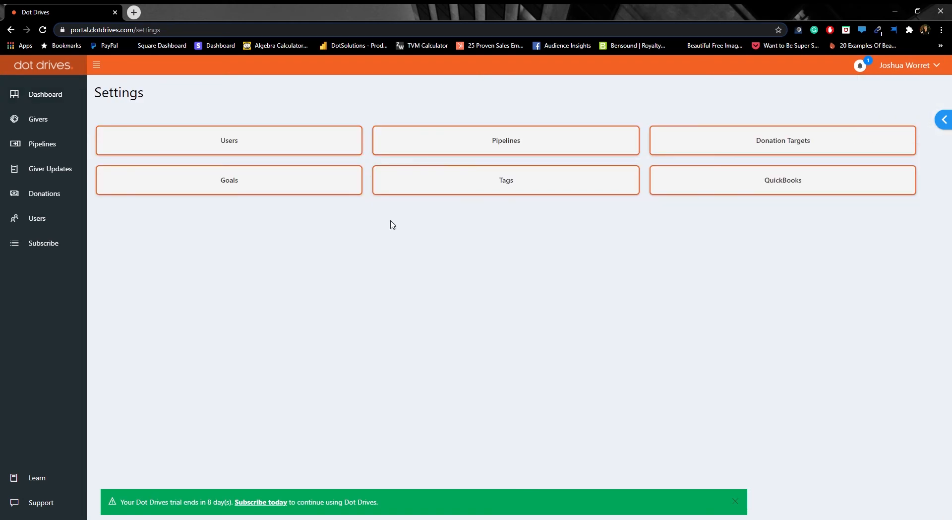
pyautogui.click(745, 143)
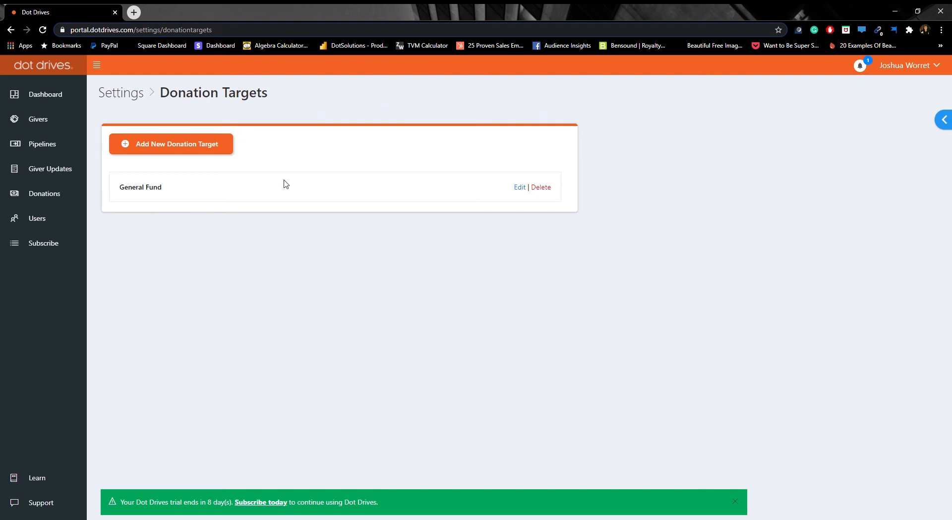
pyautogui.click(193, 154)
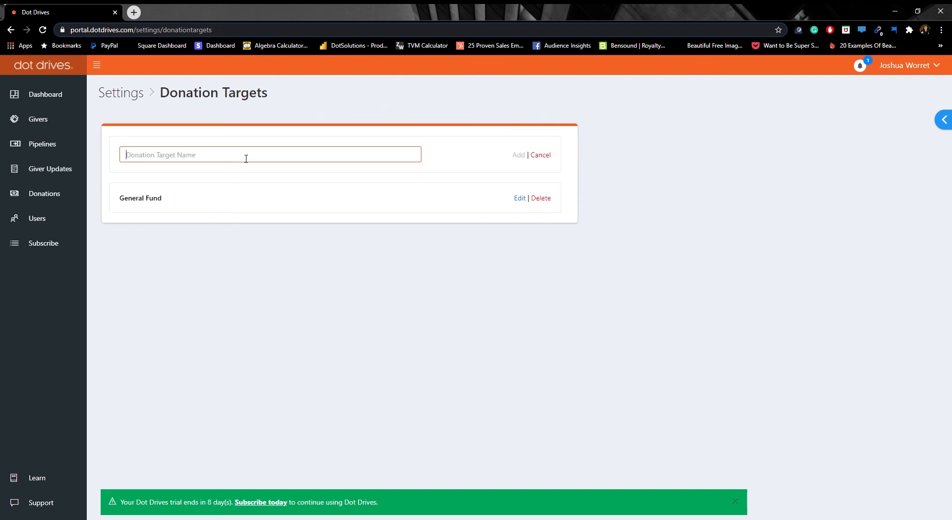
pyautogui.write('Event Sponosorship')
pyautogui.click(519, 155)
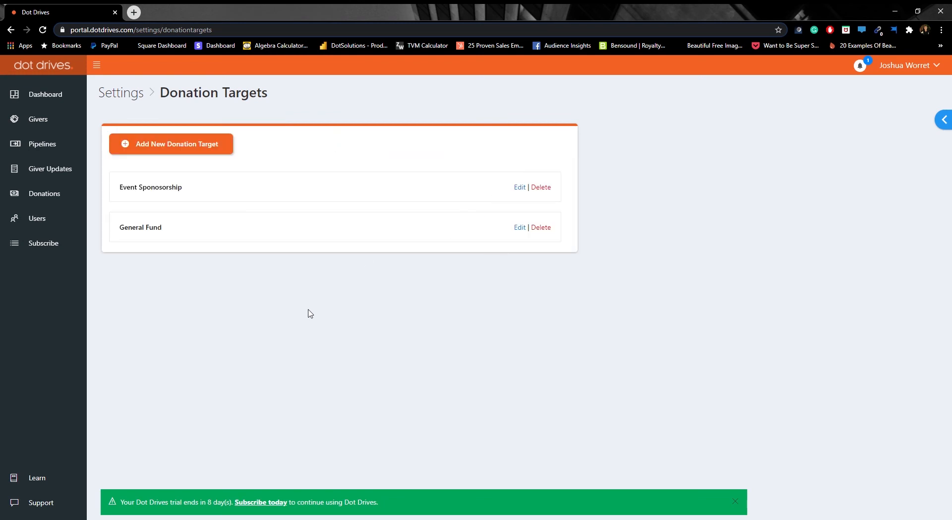
# - Add a second new donation target named Covid Relief Program
pyautogui.click(140, 148)
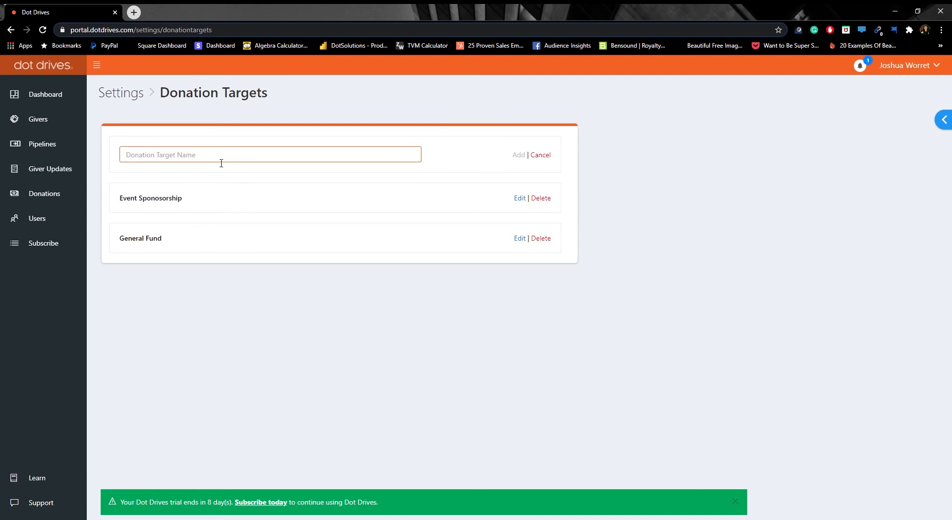
pyautogui.moveTo(164, 238); pyautogui.dragTo(120, 248)
pyautogui.click(193, 247)
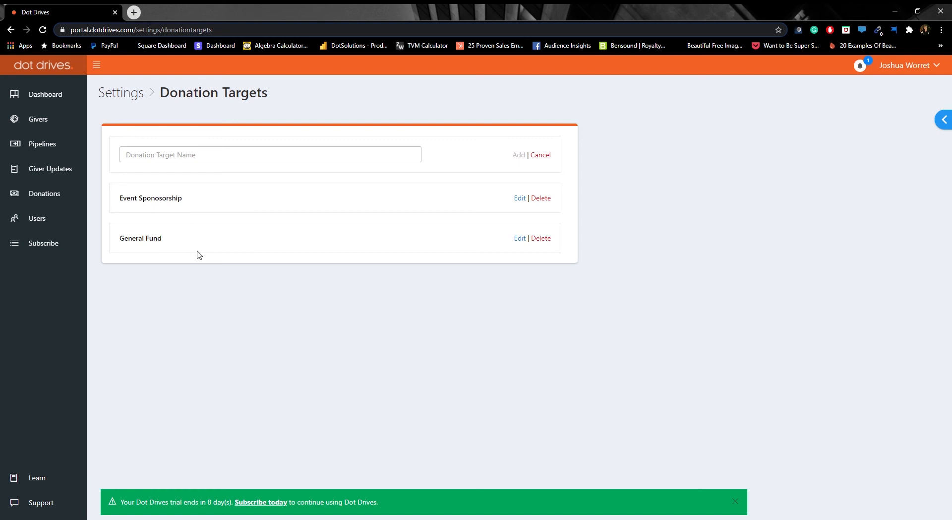
pyautogui.click(262, 159)
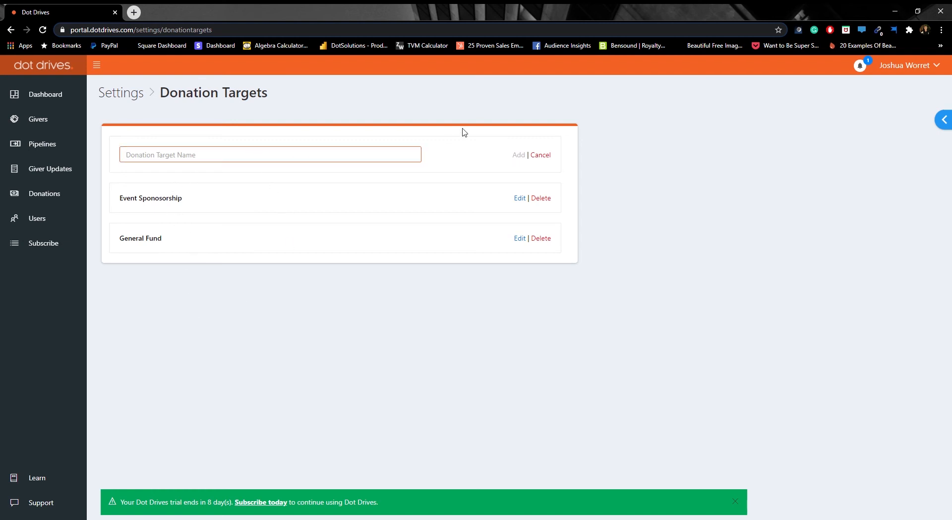
pyautogui.write('Covid Relief Program')
pyautogui.click(519, 156)
# - Add another donation target named Guest Cottage Uganda
pyautogui.click(177, 148)
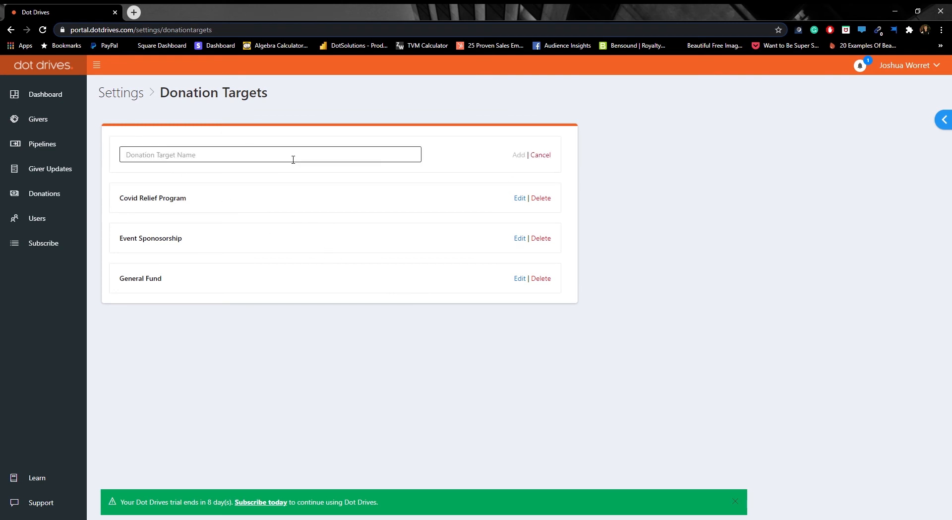
pyautogui.write('Guest Cottage Uganda')
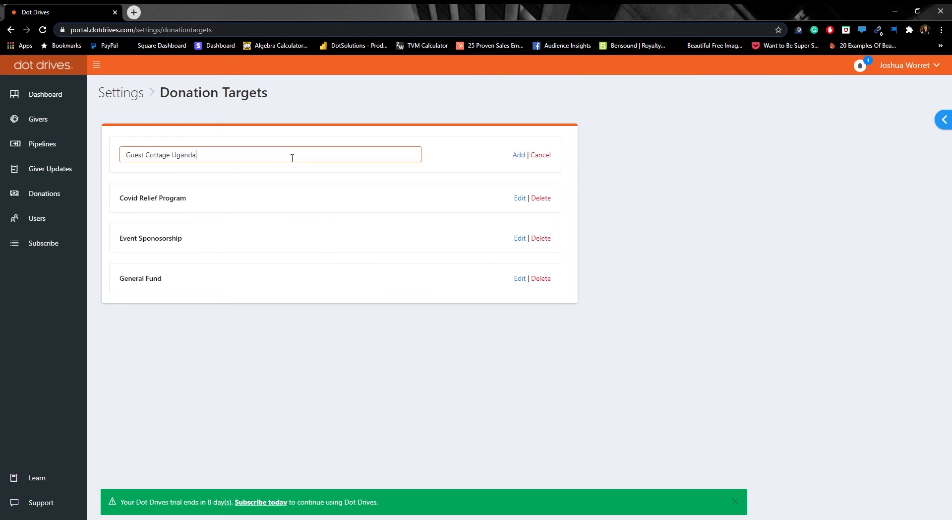
pyautogui.click(518, 154)
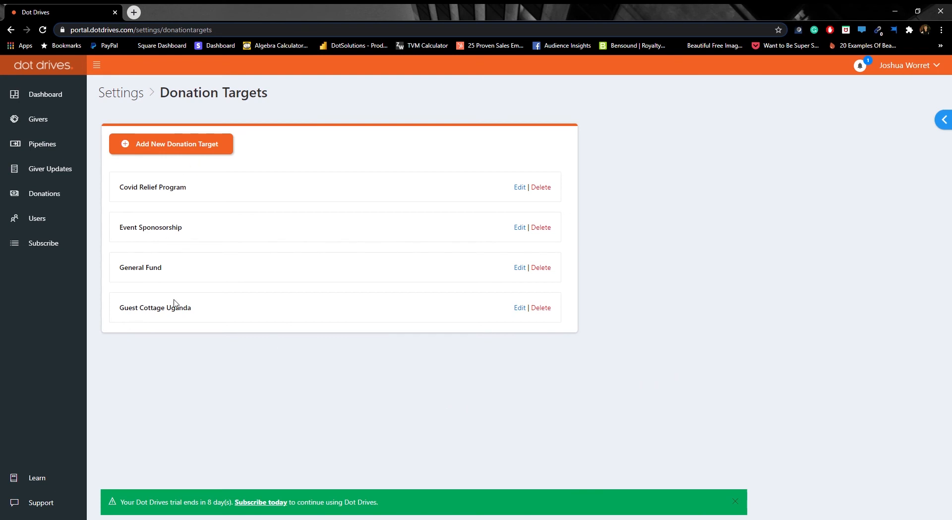
# - Open the Tags settings and add a tag named Major Donor
pyautogui.click(913, 65)
pyautogui.click(899, 115)
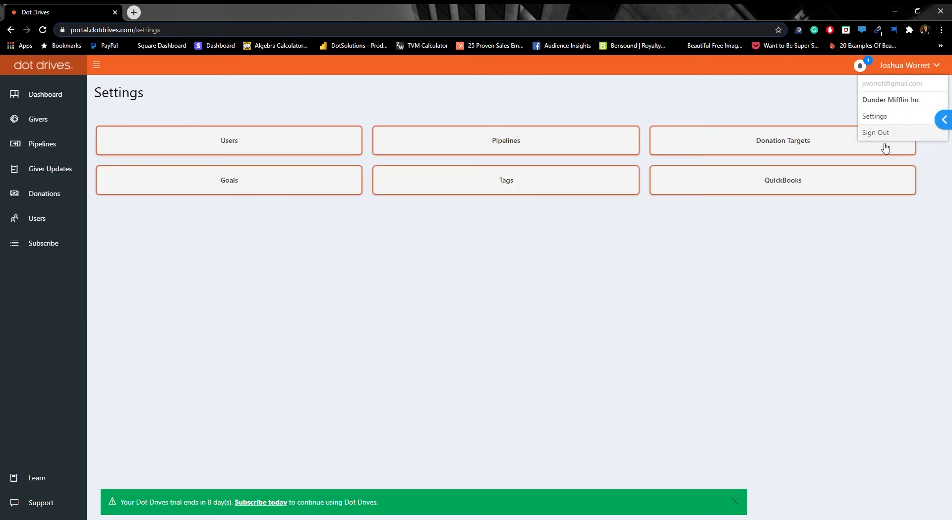
pyautogui.click(553, 192)
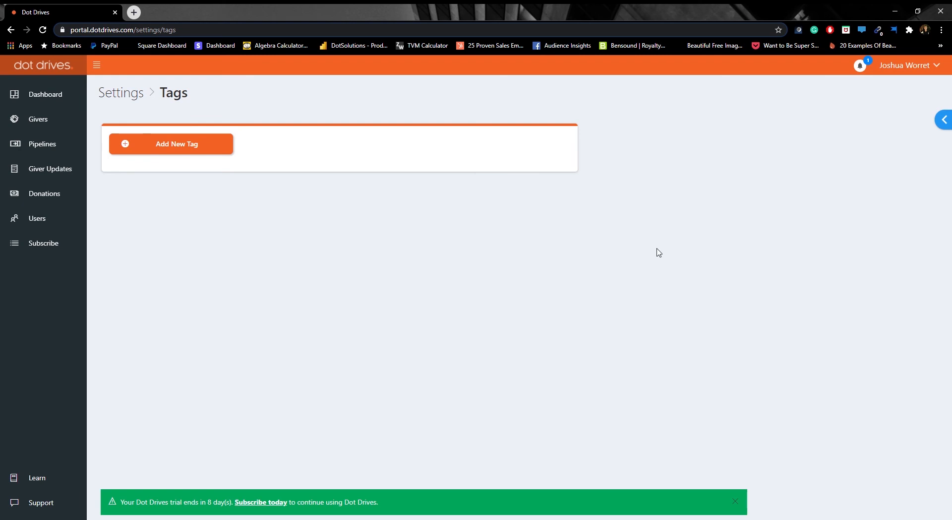
pyautogui.click(183, 149)
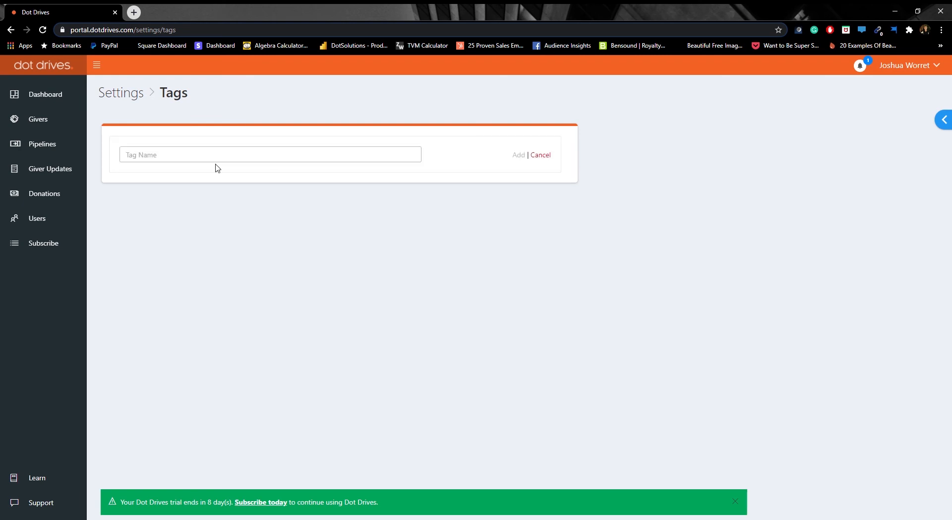
pyautogui.write('Major Donor')
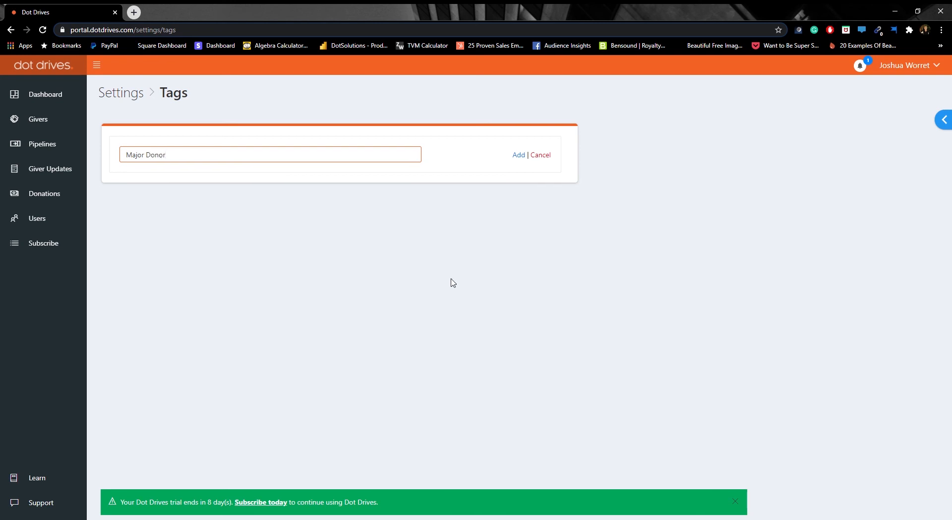
pyautogui.click(518, 155)
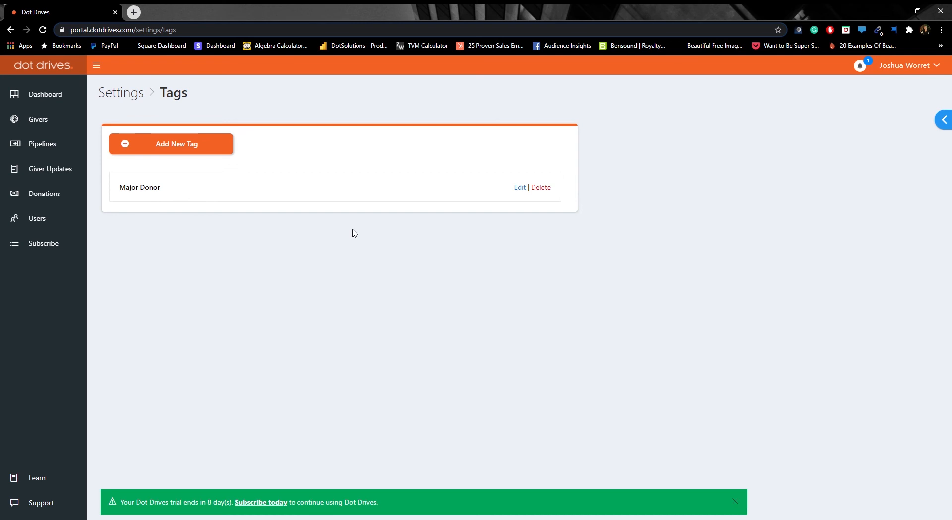
# - Add two more tags named Prospect and Board member
pyautogui.click(198, 144)
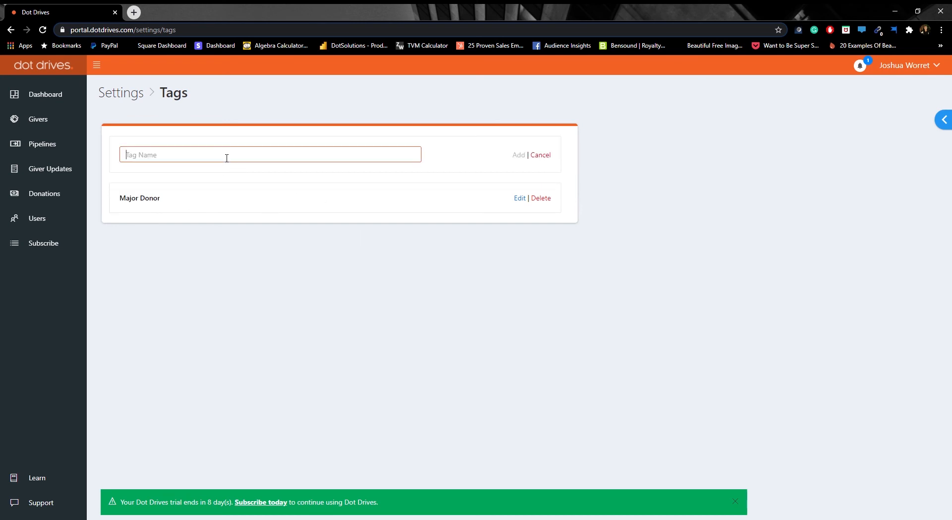
pyautogui.write('Prospect')
pyautogui.click(518, 155)
pyautogui.click(191, 149)
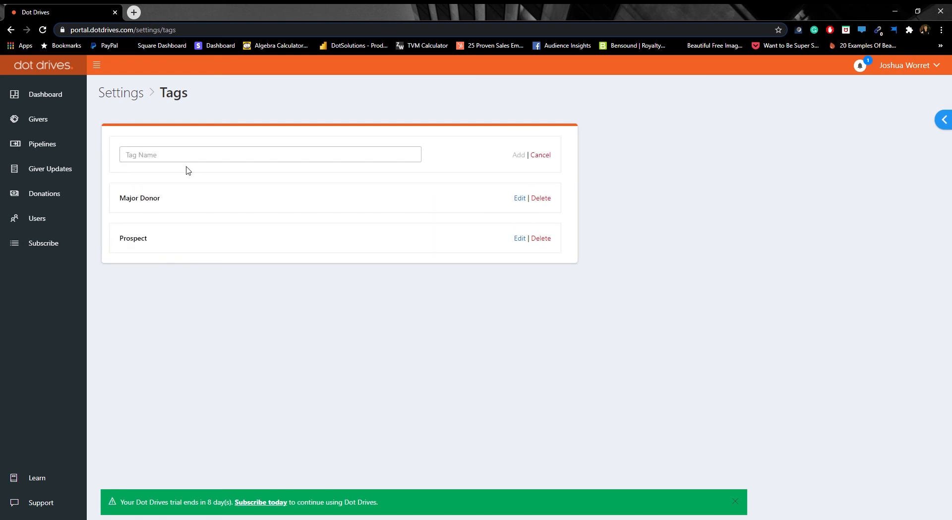
pyautogui.write('Board member')
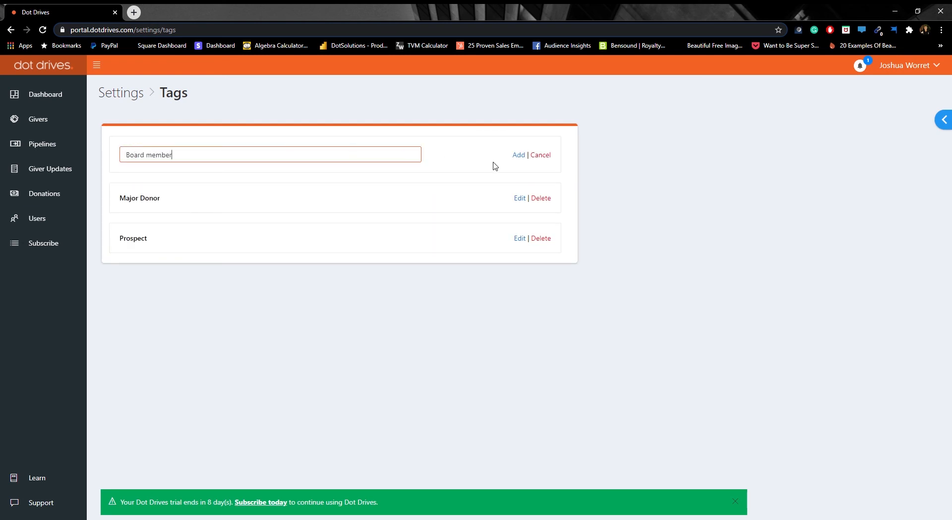
pyautogui.click(519, 155)
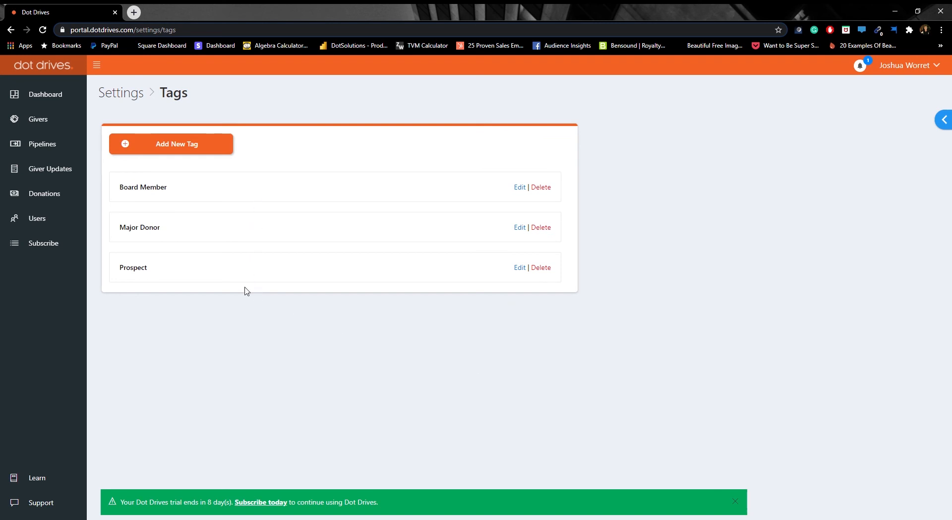
# - Open the first giver in the Givers list, view the tags available for it, and close the record without changes
pyautogui.click(43, 144)
pyautogui.click(38, 119)
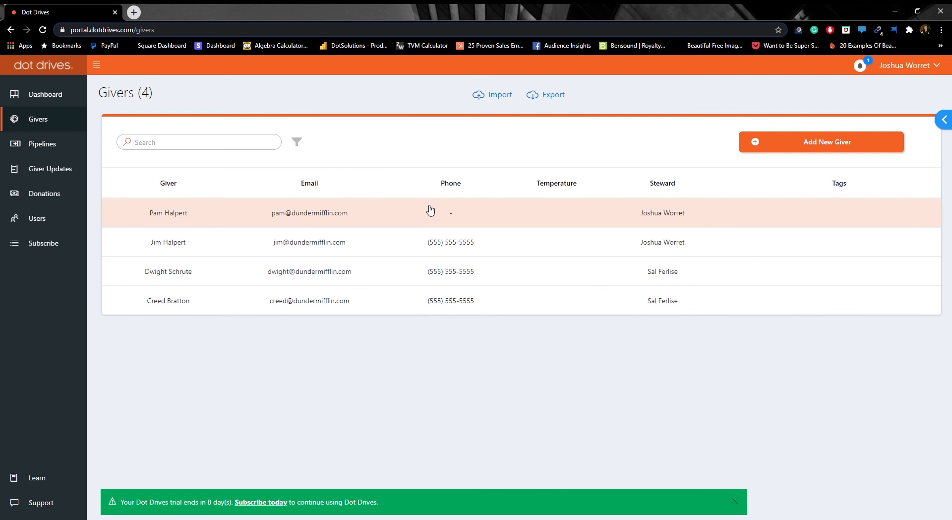
pyautogui.click(430, 210)
pyautogui.click(761, 488)
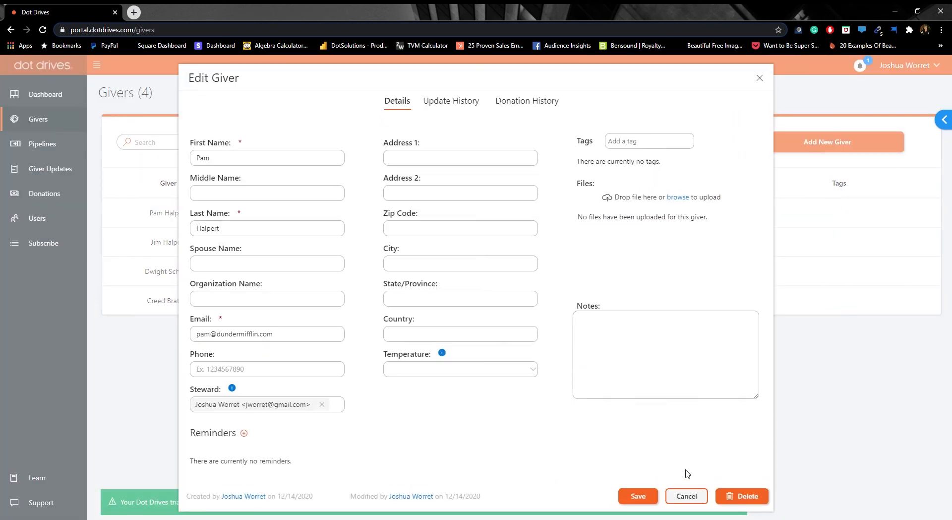
pyautogui.click(657, 141)
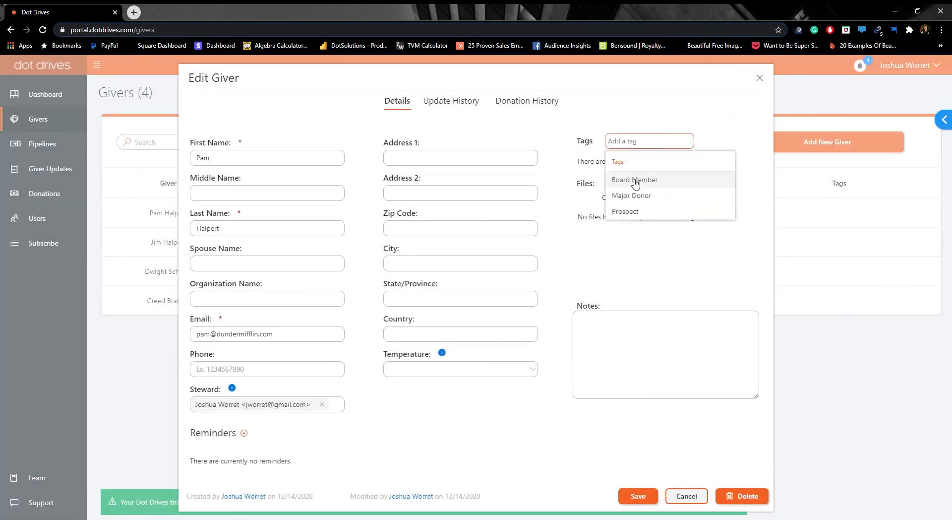
pyautogui.click(776, 94)
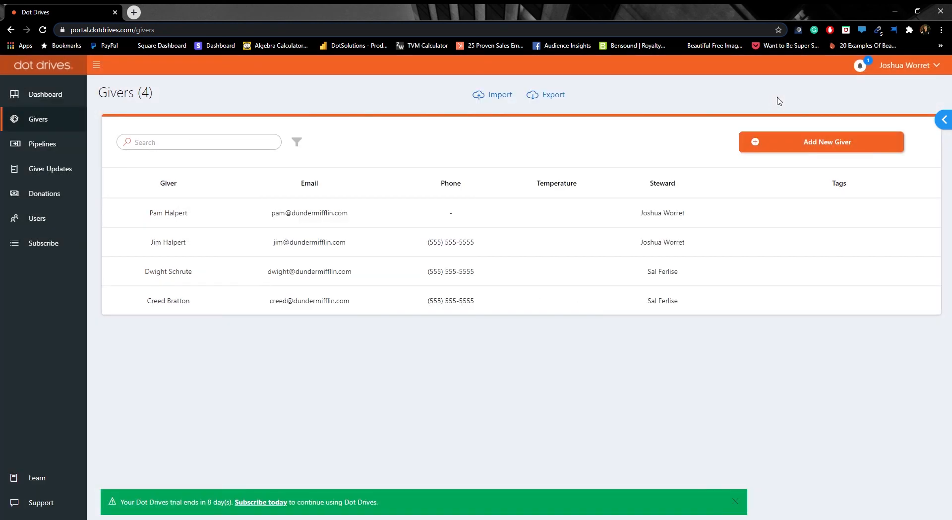
# - Connect the organization to QuickBooks from the settings, signing in to the Intuit account and authorizing the connection
pyautogui.click(903, 66)
pyautogui.click(876, 116)
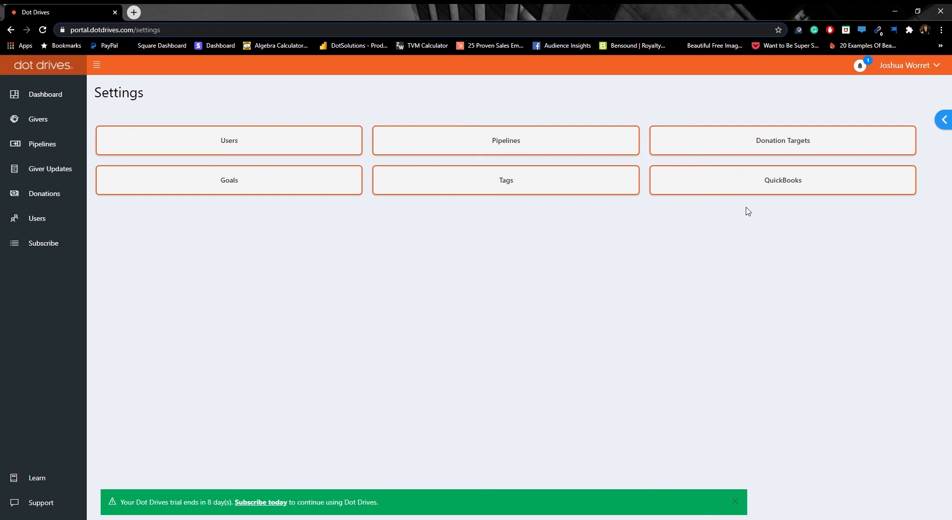
pyautogui.click(758, 195)
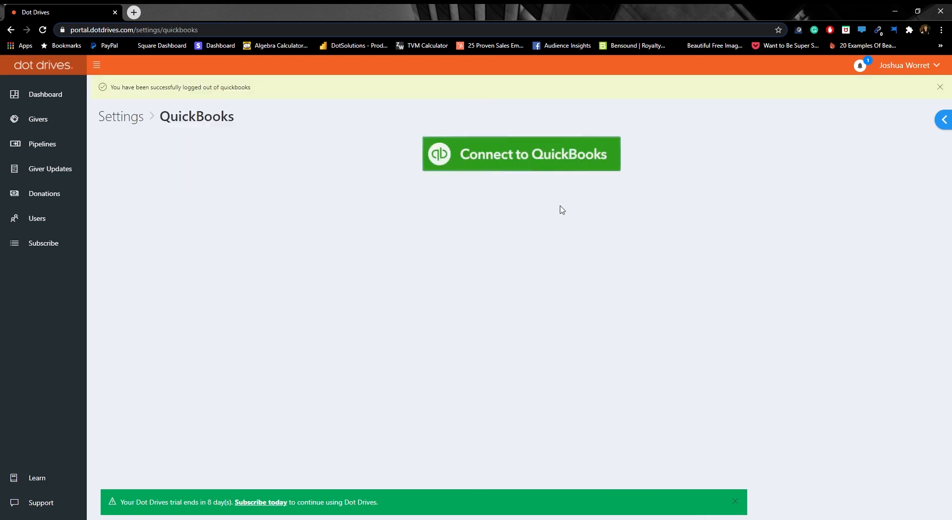
pyautogui.click(506, 169)
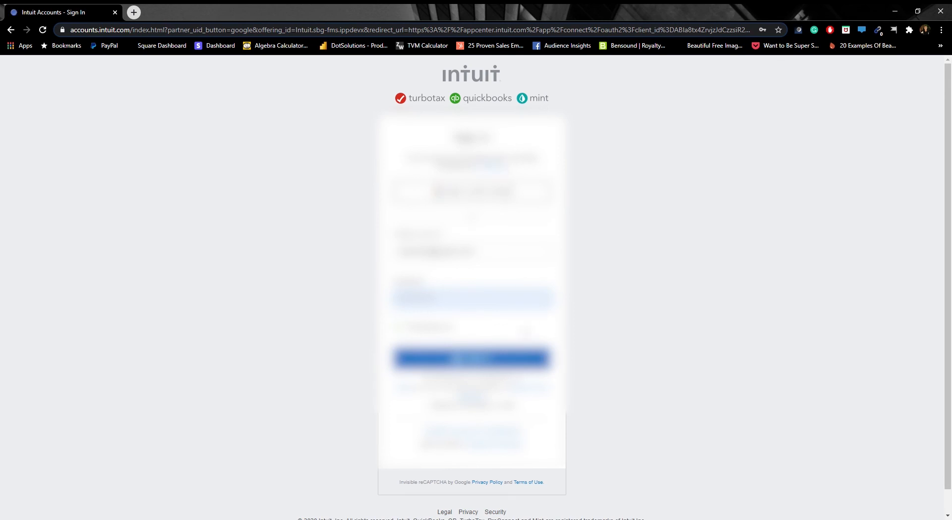
pyautogui.click(516, 357)
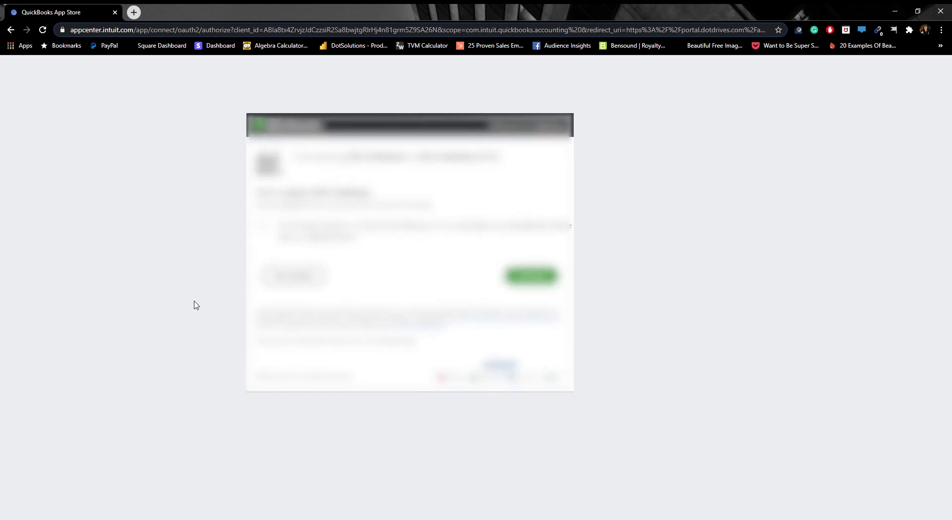
pyautogui.click(532, 275)
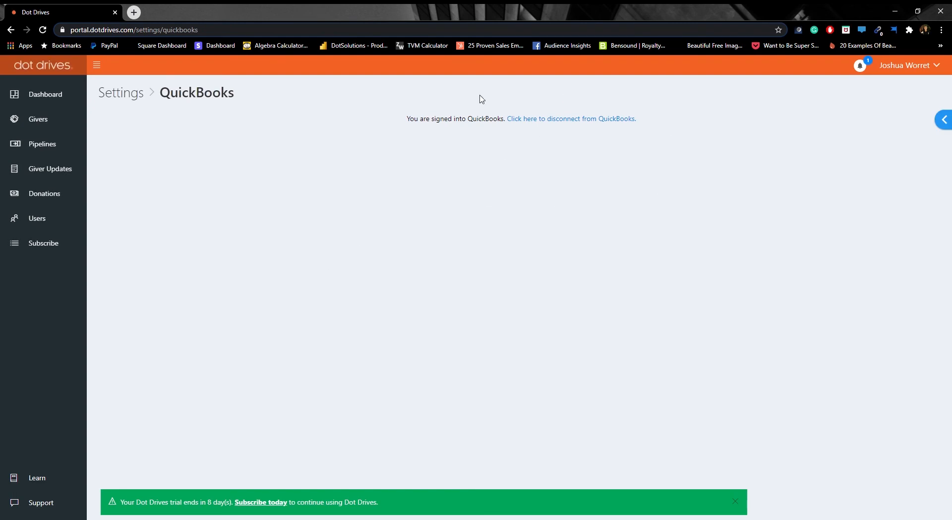
# - Review the organization's Net Income and Total Bank Accounts entries on the dashboard
pyautogui.click(58, 102)
pyautogui.moveTo(216, 243); pyautogui.dragTo(175, 241)
pyautogui.moveTo(247, 266); pyautogui.dragTo(180, 271)
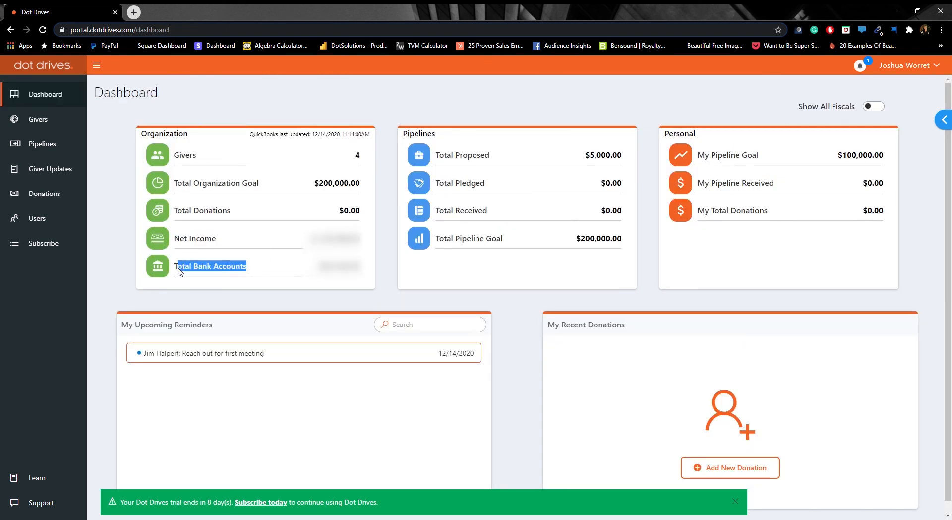
pyautogui.click(247, 243)
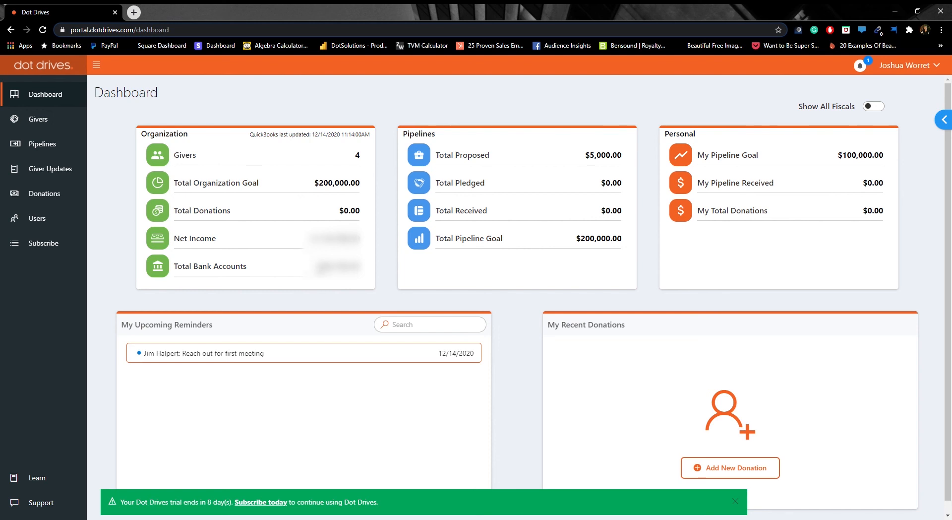
# - Examine the QuickBooks and Details views of the donations, and return to the dashboard
pyautogui.click(55, 199)
pyautogui.click(564, 95)
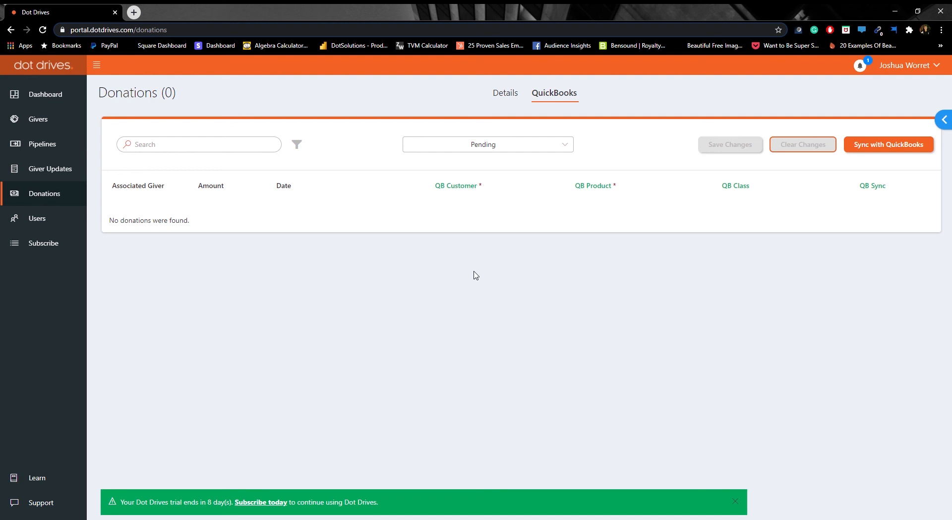
pyautogui.click(513, 97)
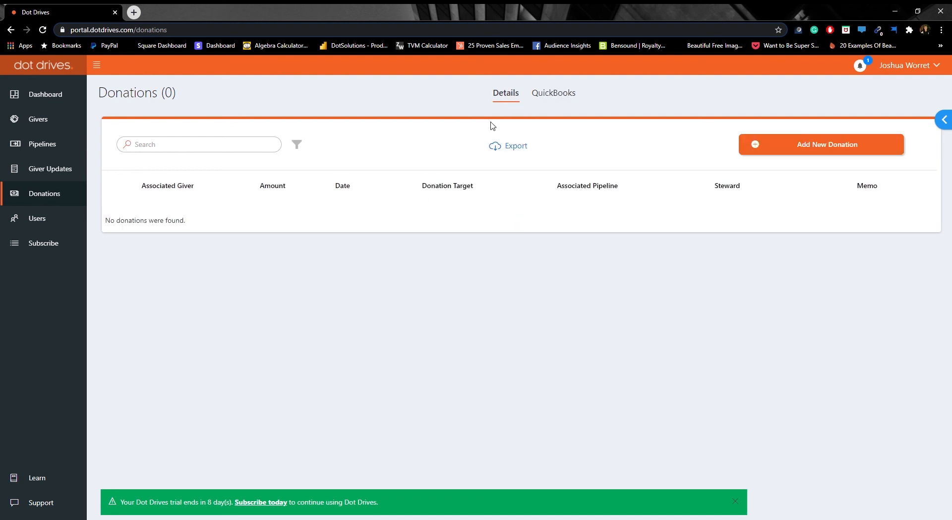
pyautogui.click(559, 102)
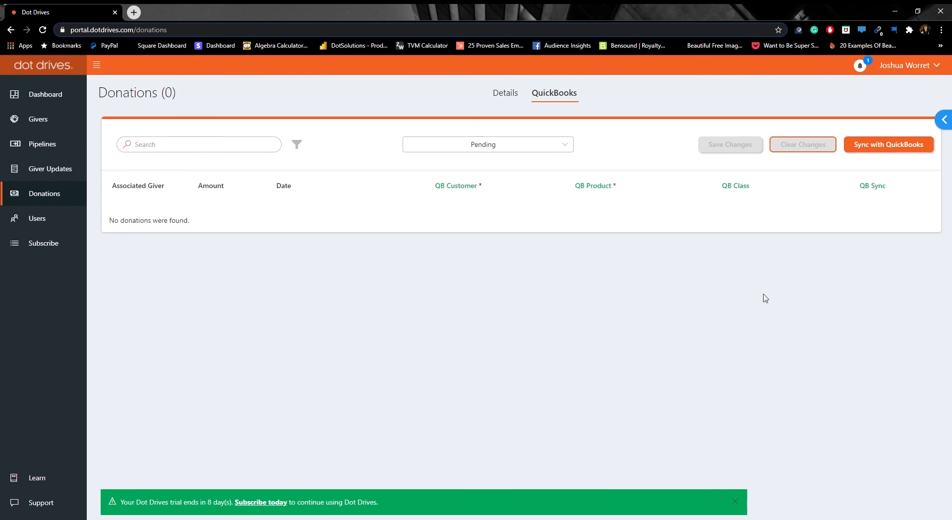
pyautogui.click(505, 99)
pyautogui.click(72, 108)
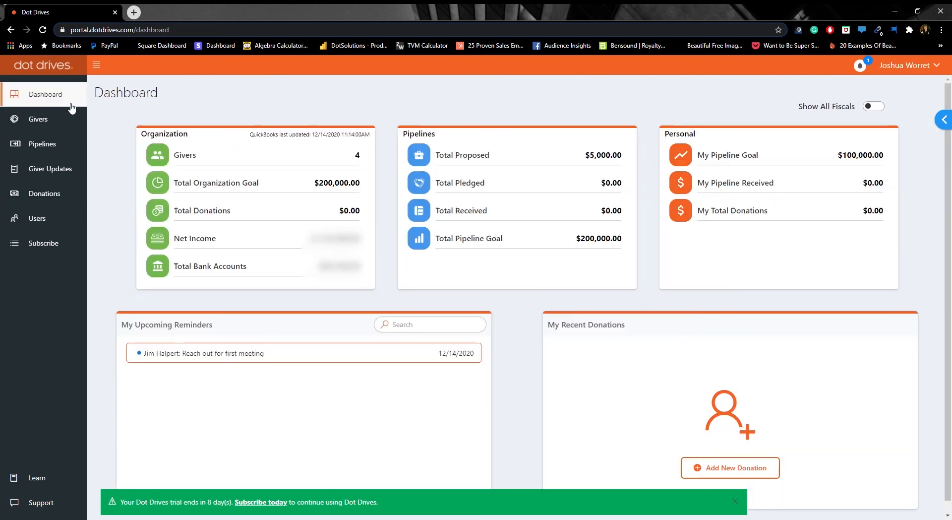